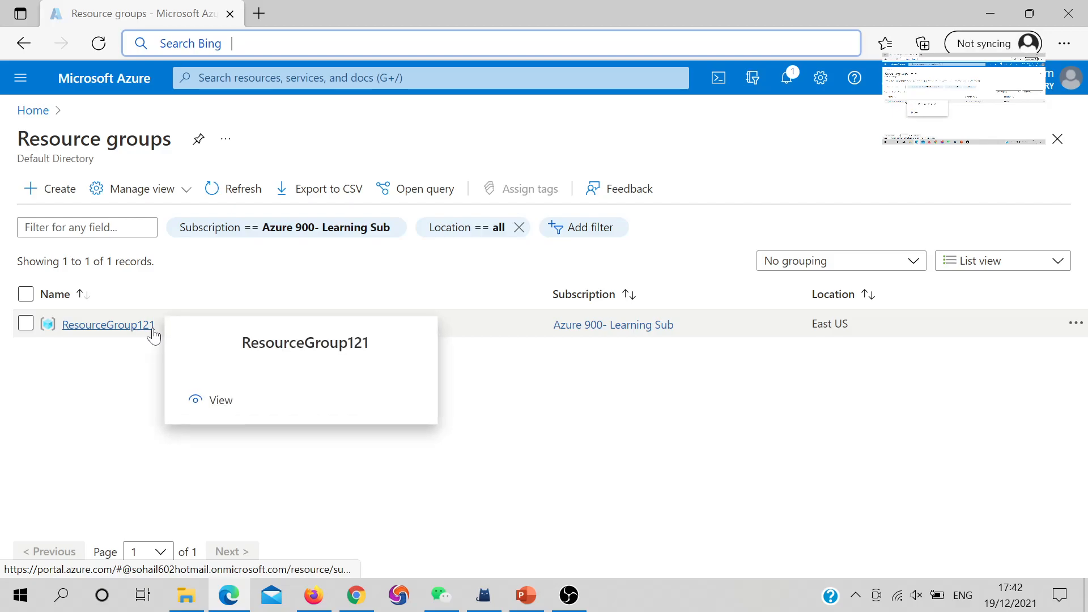
- Open ResourceGroup121, look over its Overview, and switch to its Access control (IAM) page
{"action": "left_click", "coordinate": [94, 332]}
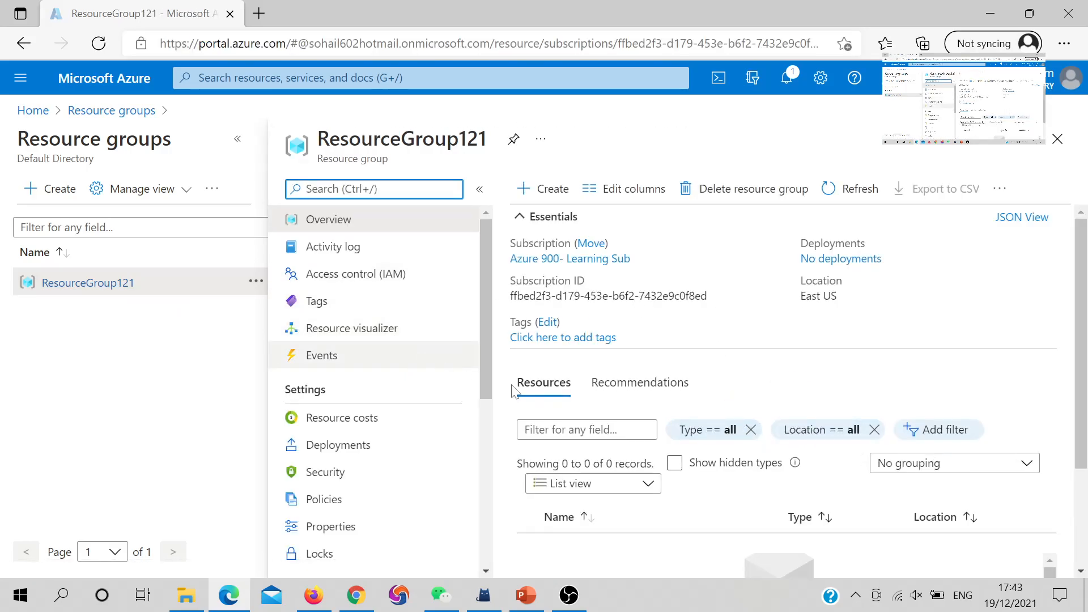
{"action": "scroll", "coordinate": [567, 377], "scroll_direction": "down", "scroll_amount": 3}
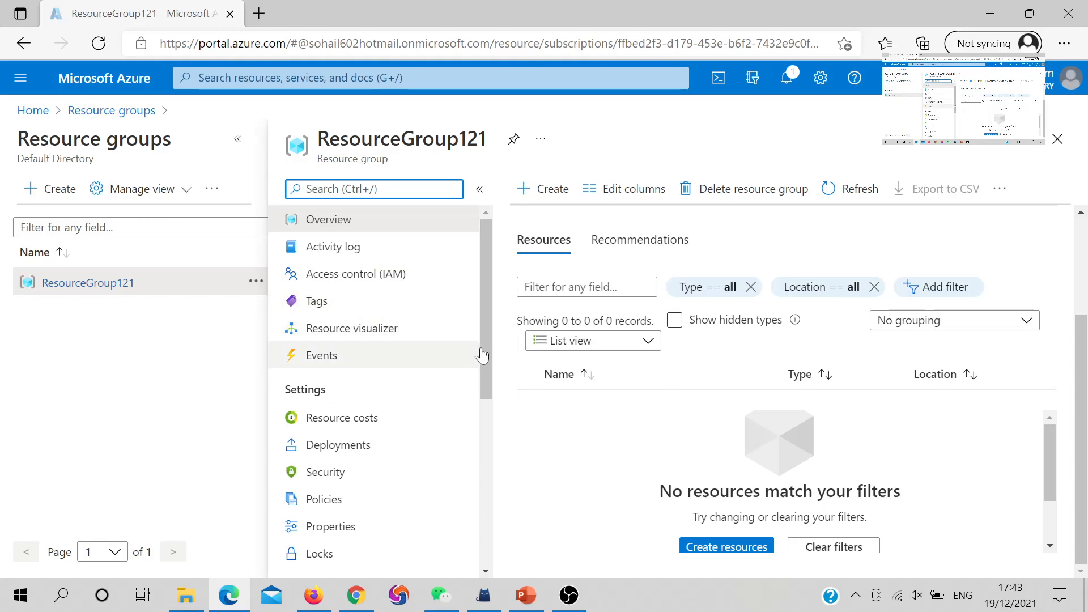
{"action": "scroll", "coordinate": [735, 431], "scroll_direction": "down", "scroll_amount": 1}
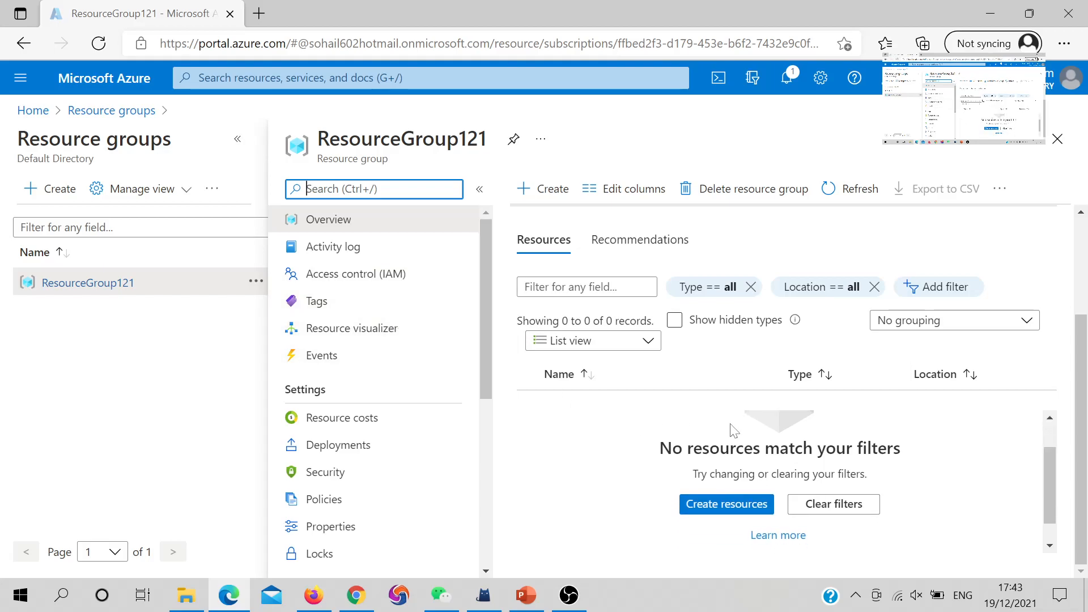
{"action": "scroll", "coordinate": [674, 454], "scroll_direction": "down", "scroll_amount": 1}
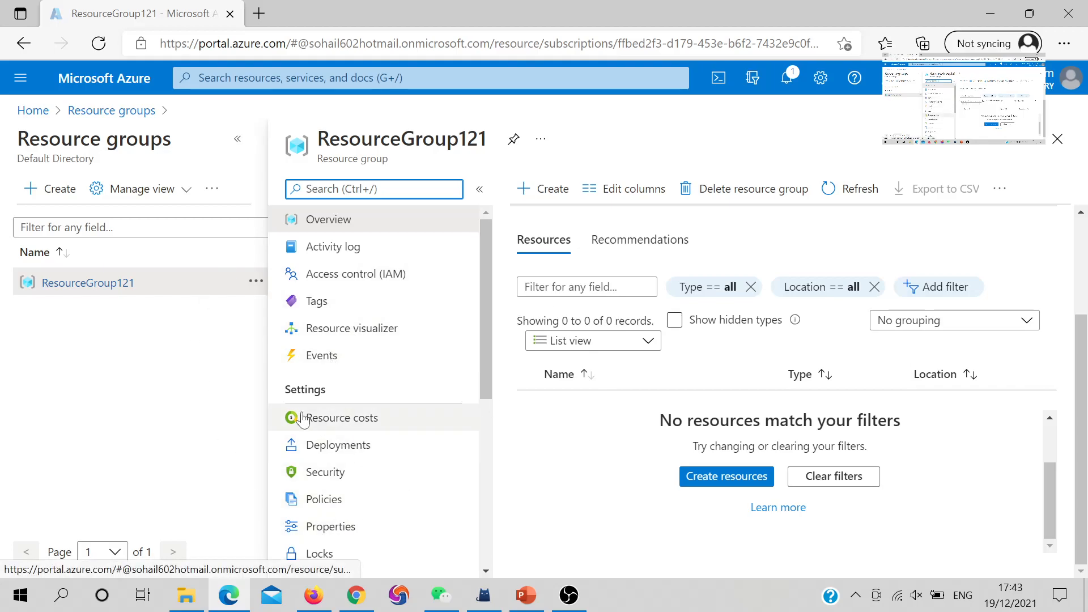
{"action": "scroll", "coordinate": [303, 411], "scroll_direction": "down", "scroll_amount": 2}
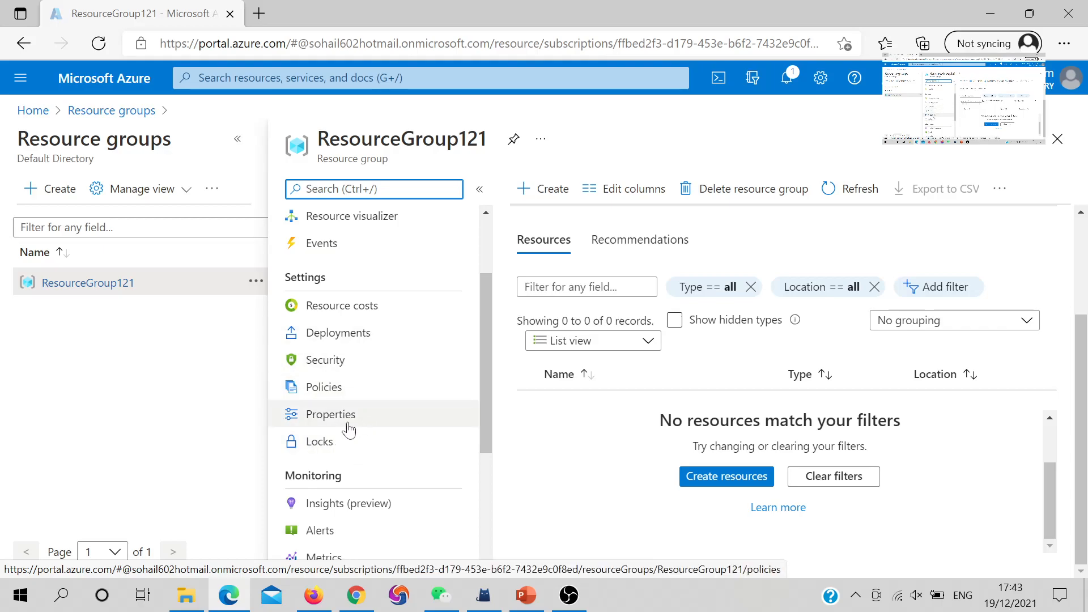
{"action": "scroll", "coordinate": [363, 530], "scroll_direction": "down", "scroll_amount": 2}
{"action": "scroll", "coordinate": [350, 413], "scroll_direction": "down", "scroll_amount": 2}
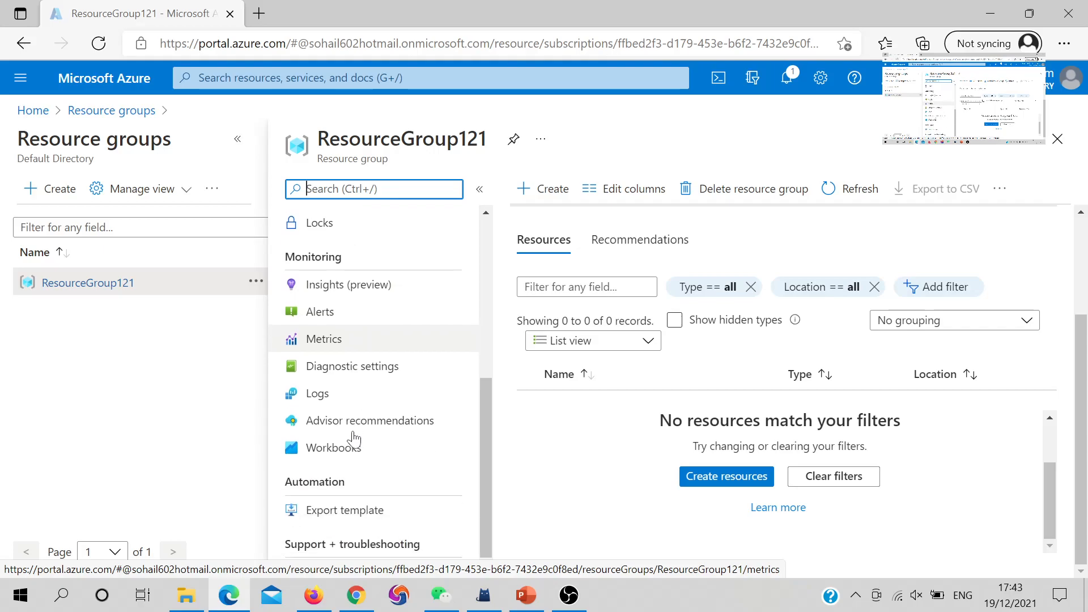
{"action": "scroll", "coordinate": [356, 430], "scroll_direction": "up", "scroll_amount": 5}
{"action": "scroll", "coordinate": [353, 252], "scroll_direction": "up", "scroll_amount": 1}
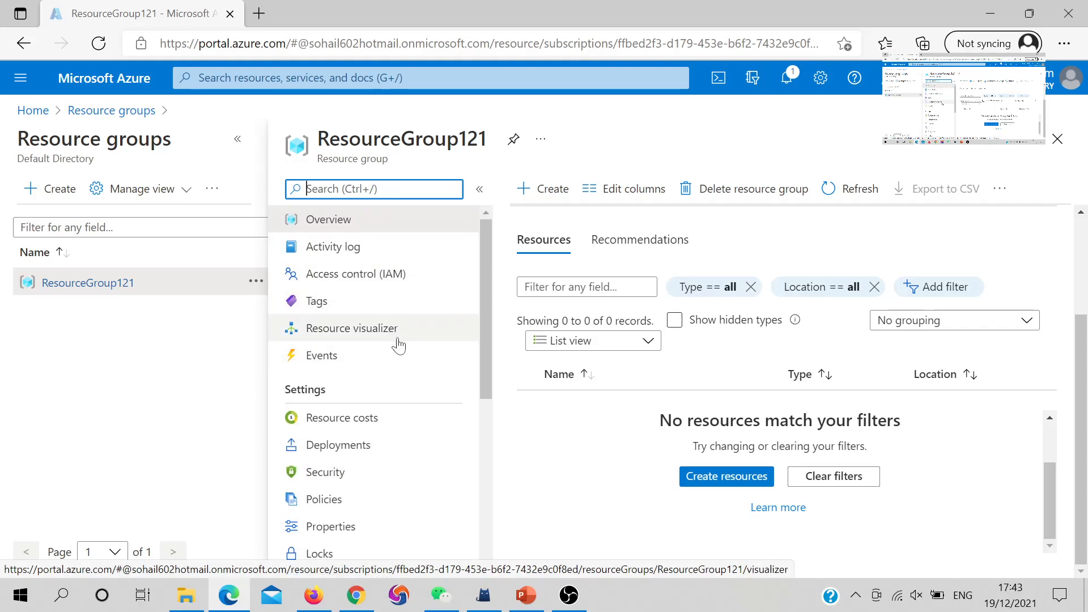
{"action": "left_click", "coordinate": [335, 278]}
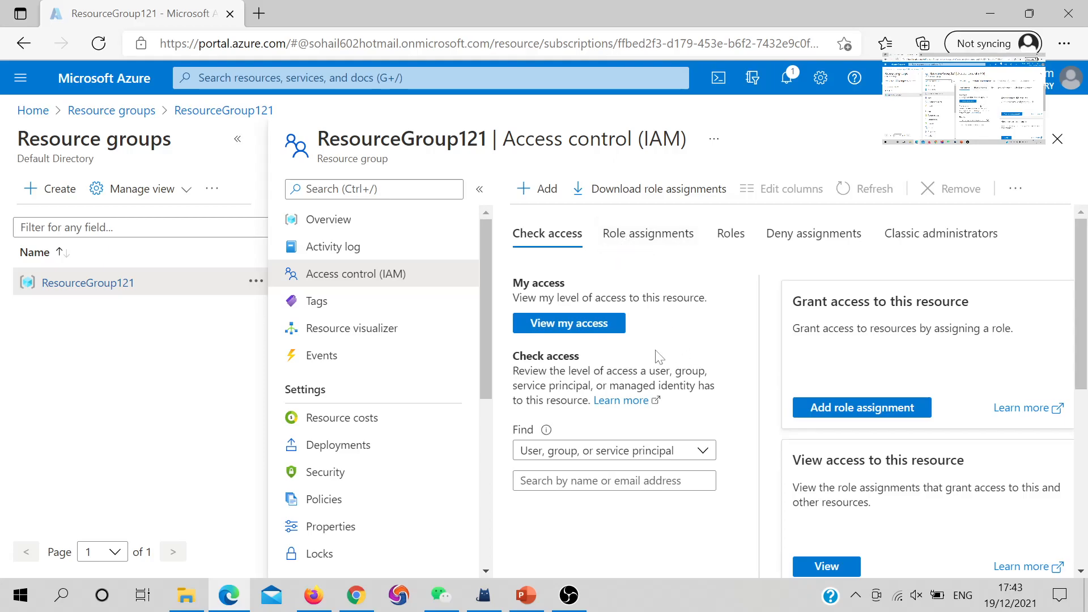
- Start an Add role assignment on ResourceGroup121 and advance from the role list to Members
{"action": "left_click", "coordinate": [534, 191]}
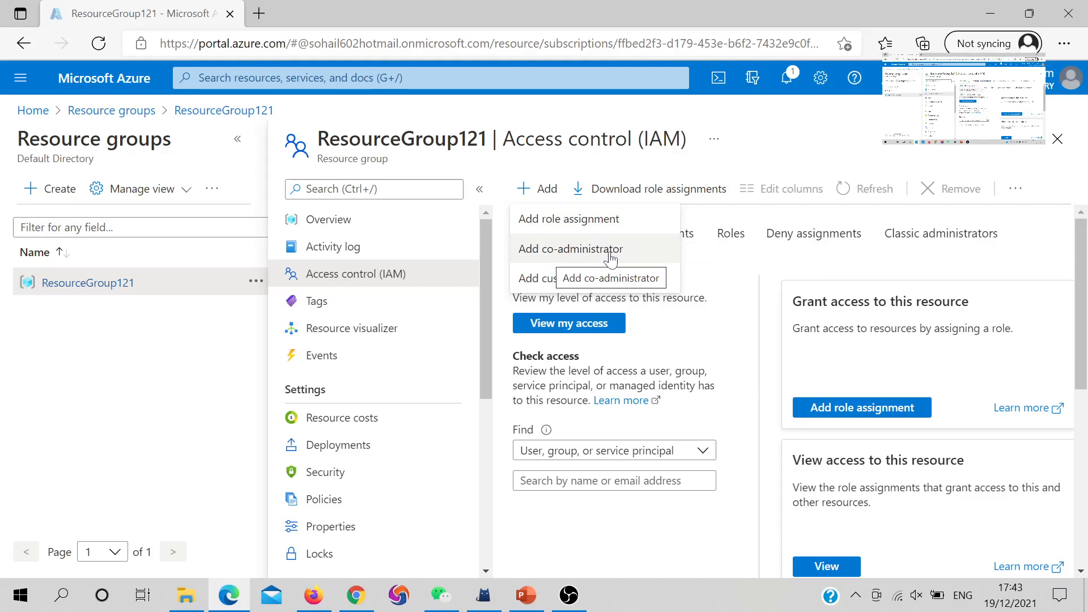
{"action": "left_click", "coordinate": [558, 220]}
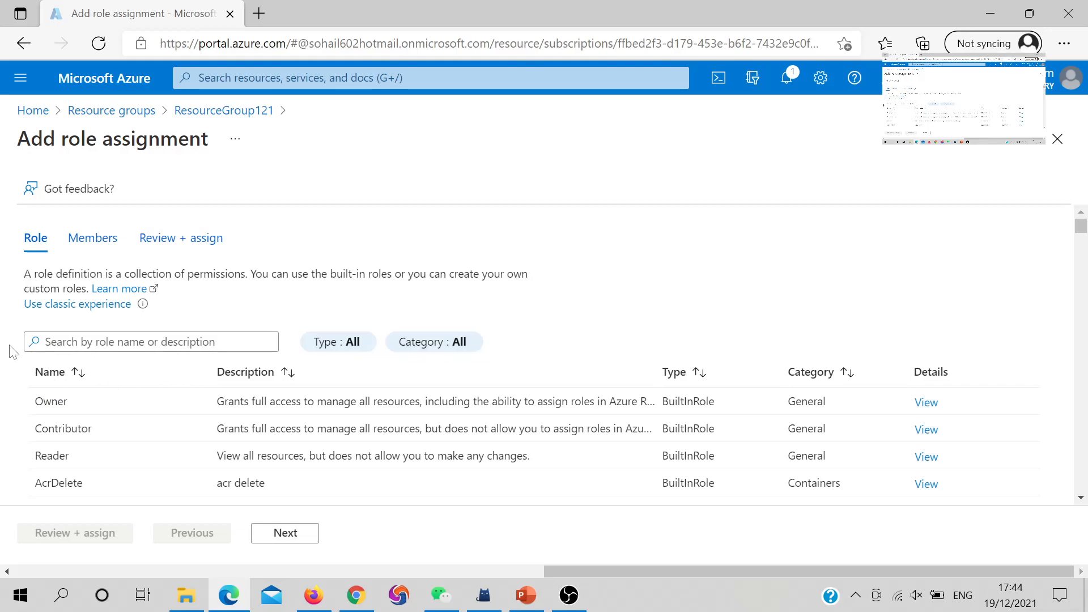
{"action": "scroll", "coordinate": [10, 351], "scroll_direction": "down", "scroll_amount": 1}
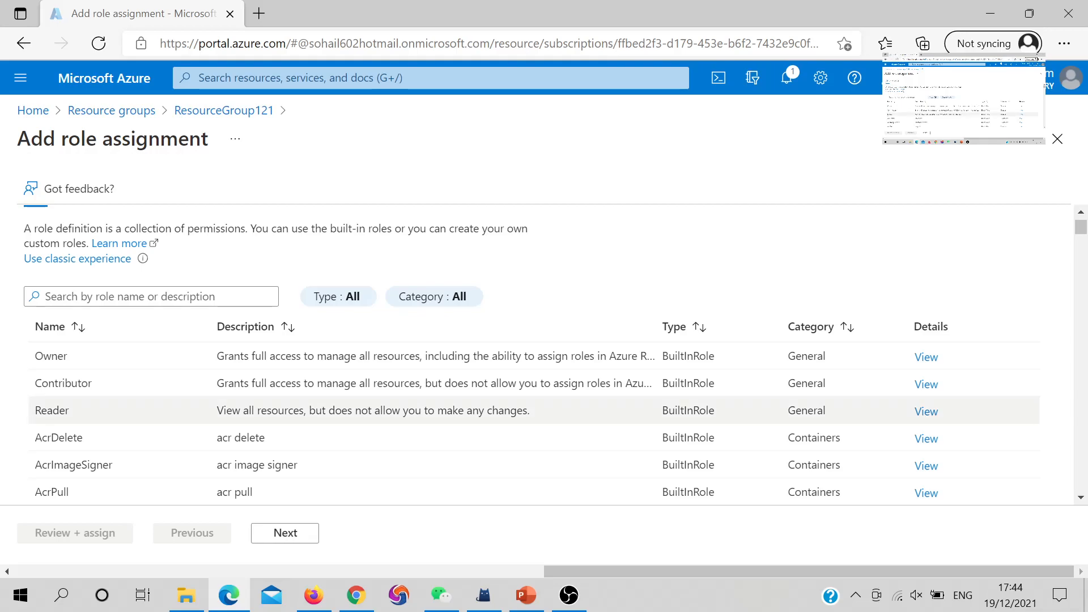
{"action": "scroll", "coordinate": [88, 407], "scroll_direction": "up", "scroll_amount": 1}
{"action": "scroll", "coordinate": [88, 392], "scroll_direction": "down", "scroll_amount": 1}
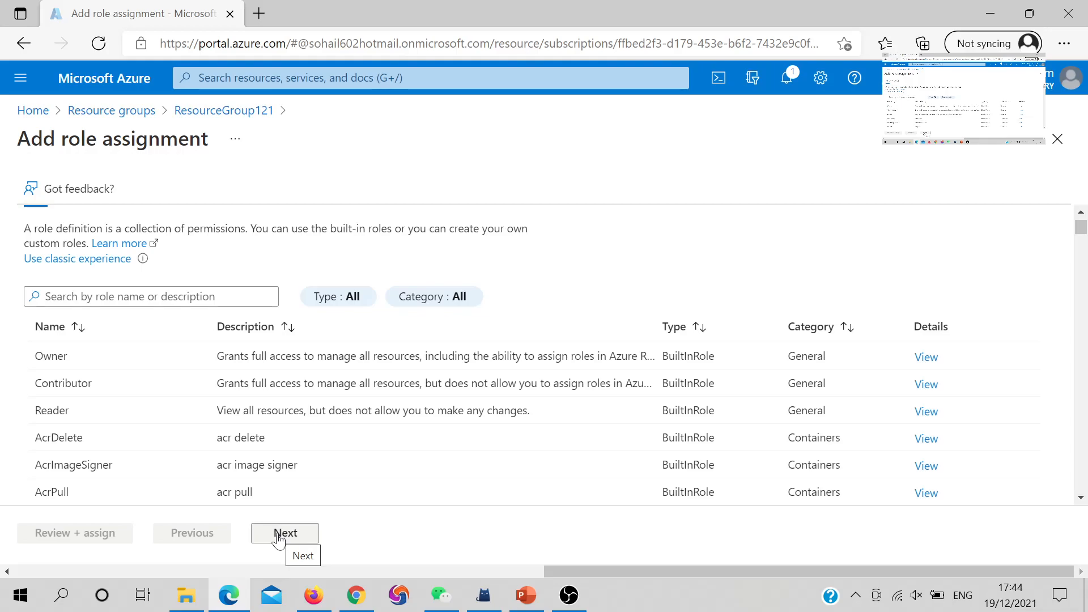
{"action": "left_click", "coordinate": [278, 539]}
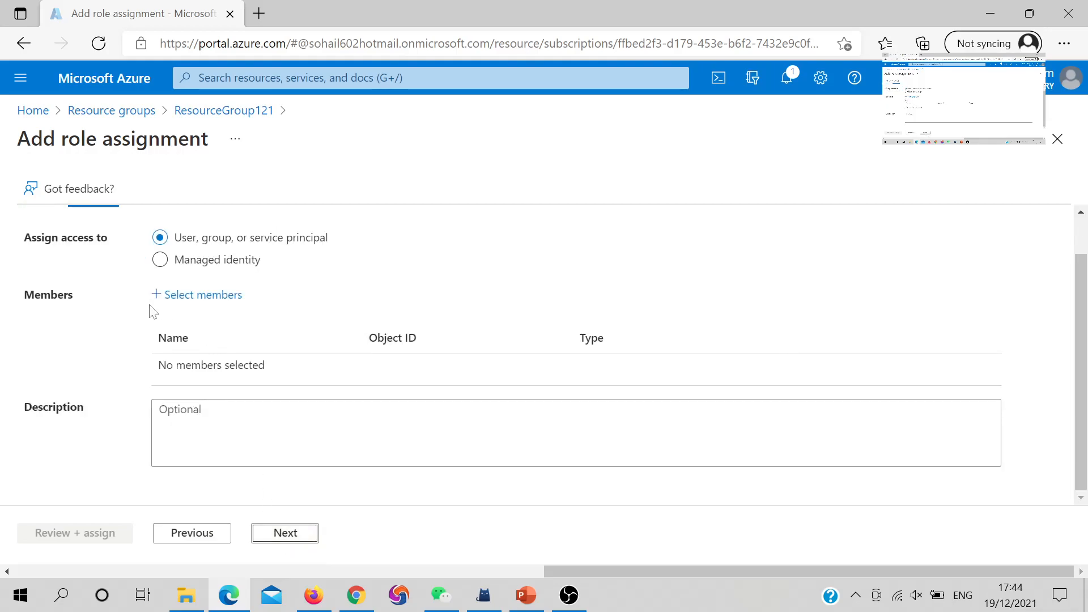
- Search for the guest user in the member picker and confirm them as the selected member
{"action": "left_click", "coordinate": [167, 263]}
{"action": "left_click", "coordinate": [157, 300]}
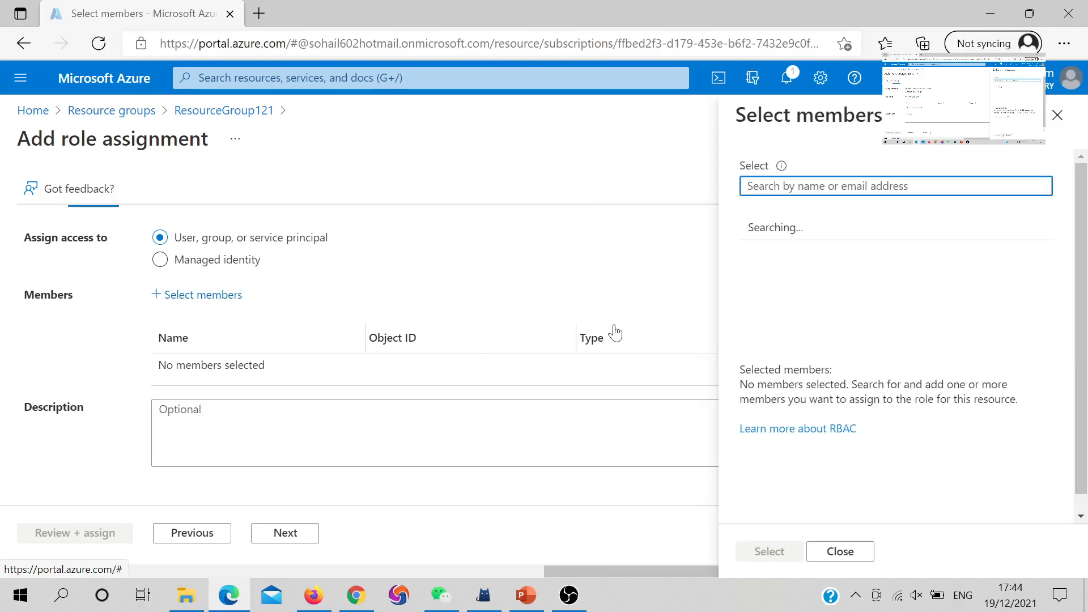
{"action": "left_click", "coordinate": [861, 187]}
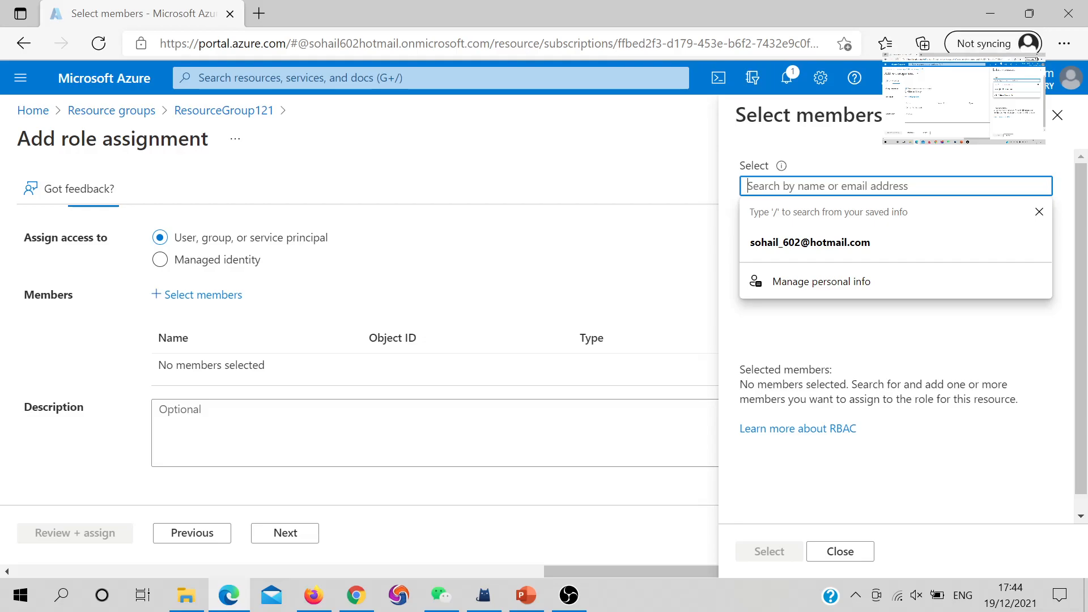
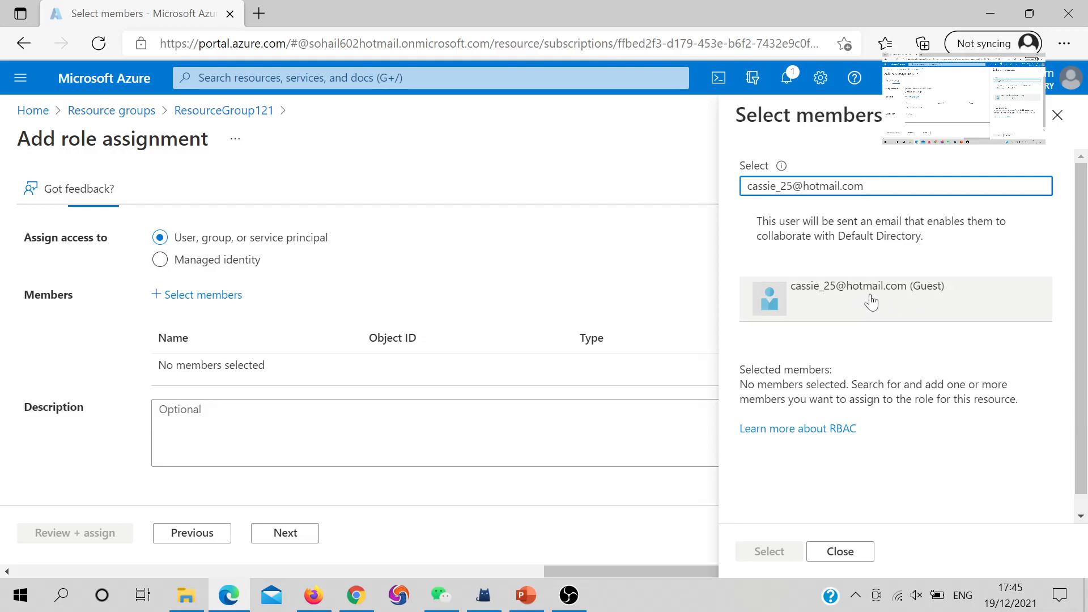
{"action": "left_click", "coordinate": [830, 306]}
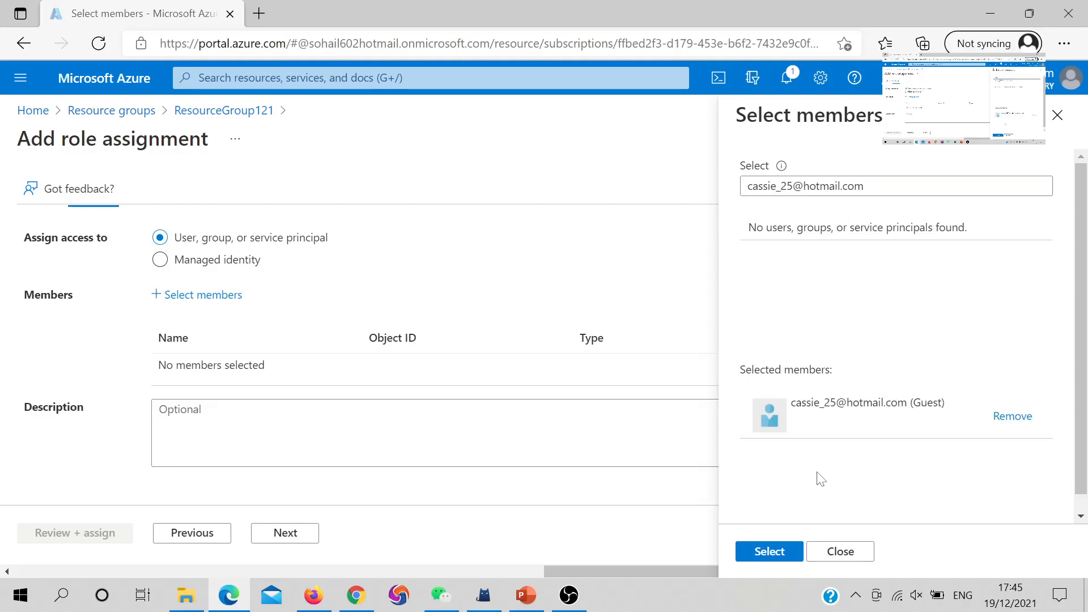
{"action": "left_click", "coordinate": [770, 551]}
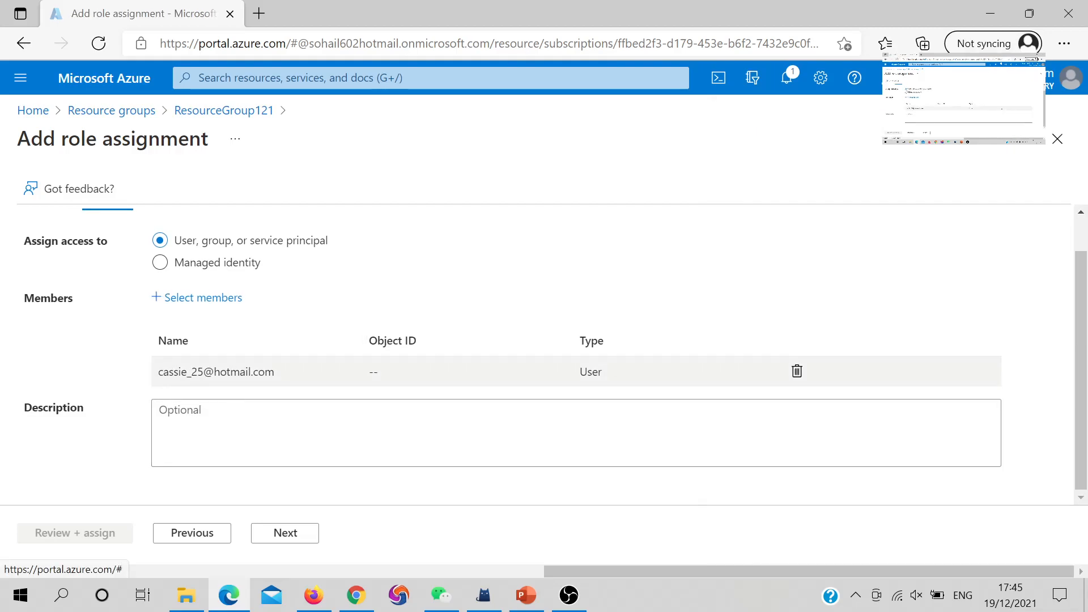
- Choose the Owner role for the guest member and submit it with Review + assign
{"action": "left_click_drag", "start_coordinate": [173, 371], "coordinate": [322, 372]}
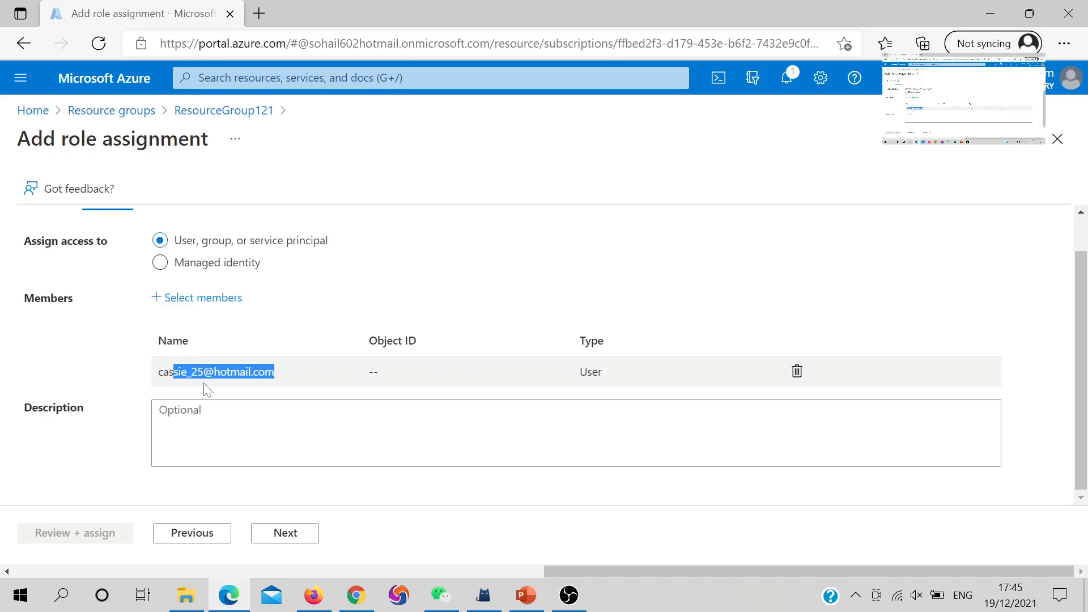
{"action": "left_click_drag", "start_coordinate": [284, 391], "coordinate": [159, 372]}
{"action": "left_click", "coordinate": [259, 470]}
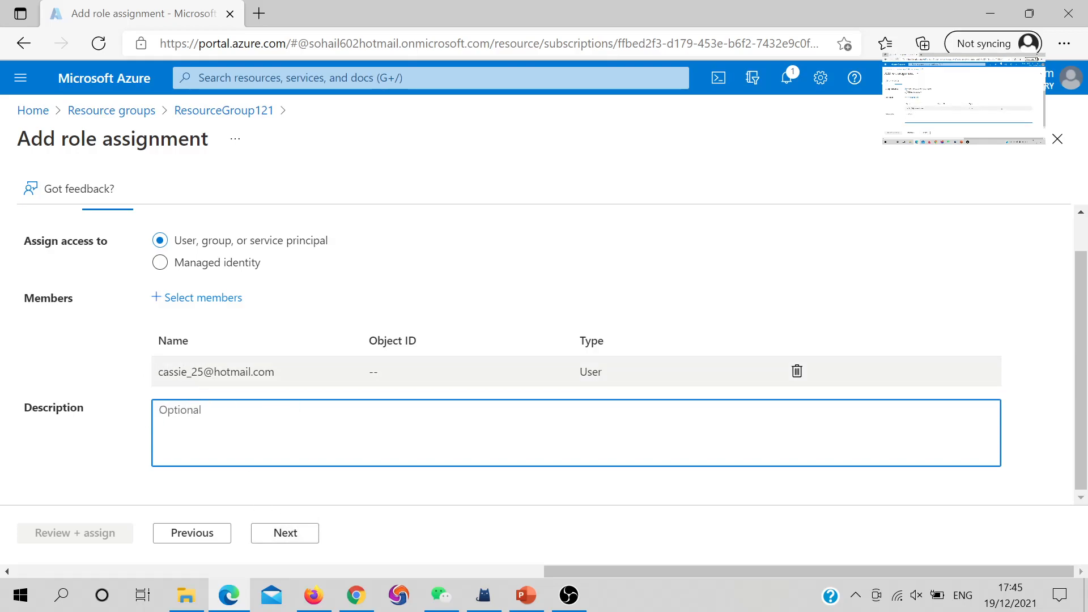
{"action": "left_click", "coordinate": [286, 530]}
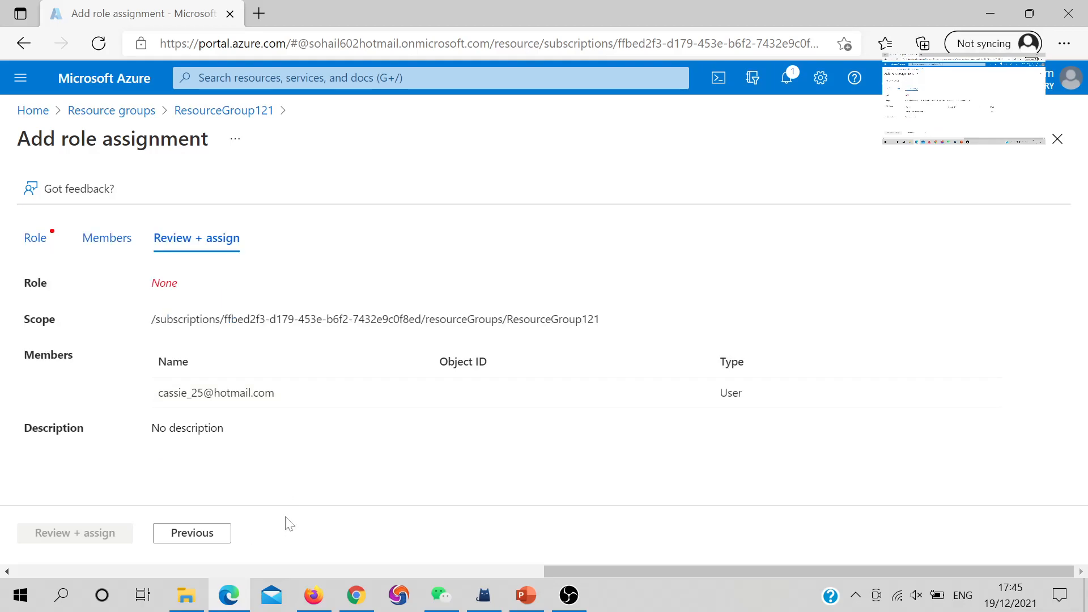
{"action": "left_click", "coordinate": [49, 250]}
{"action": "left_click", "coordinate": [65, 412]}
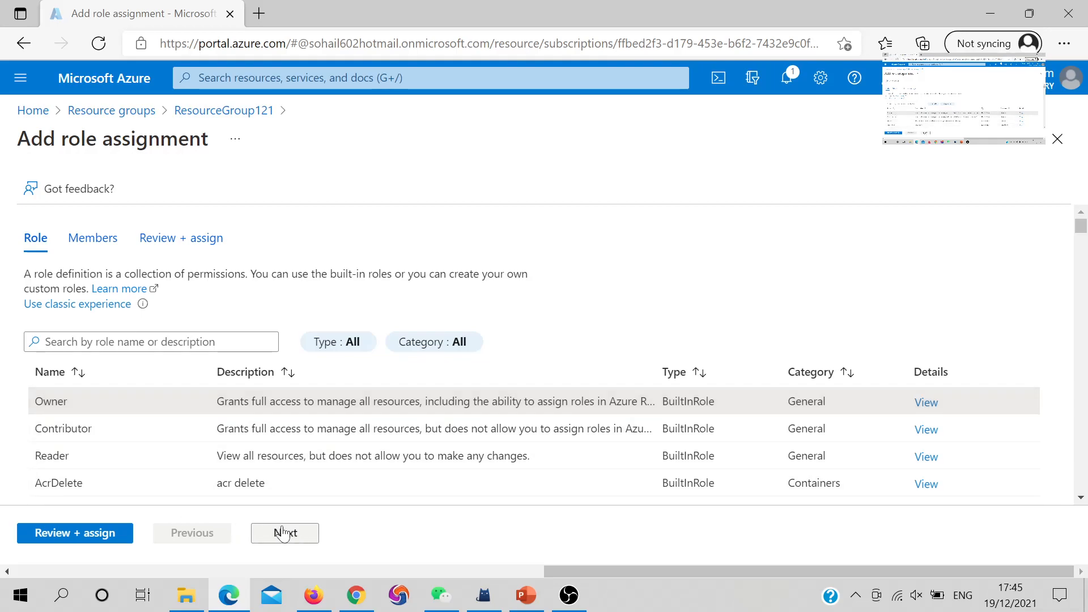
{"action": "left_click", "coordinate": [175, 248]}
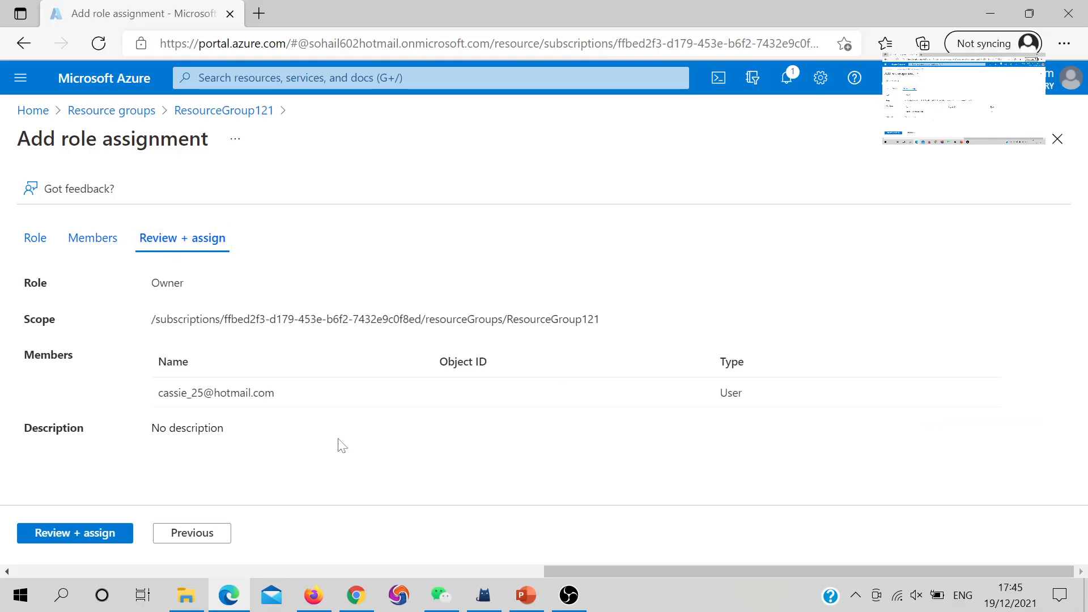
{"action": "left_click", "coordinate": [76, 532]}
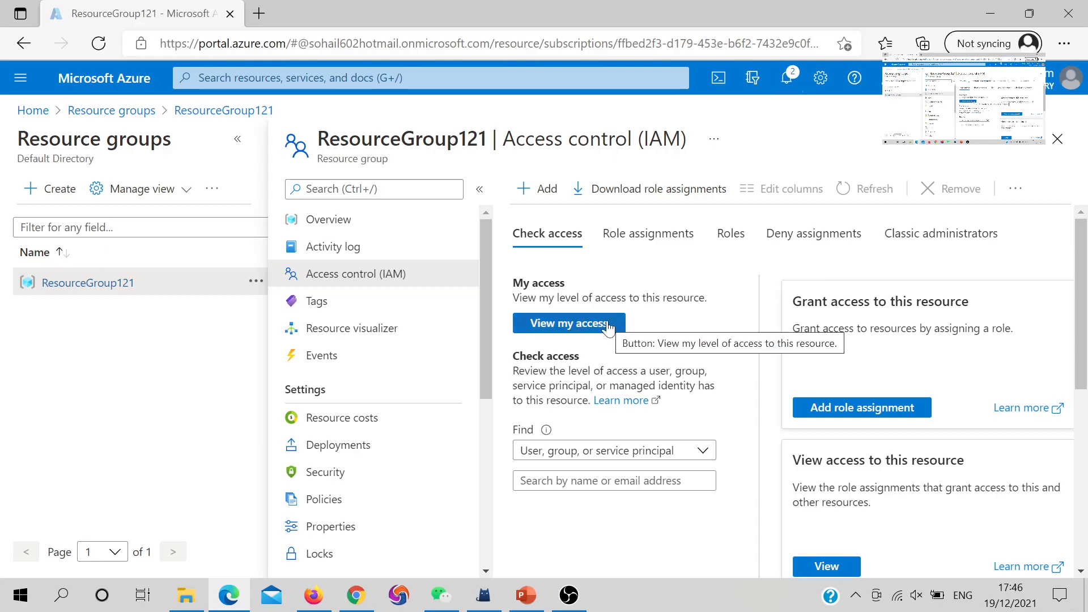
- Read the role-assignment notifications, dismiss the credit alert, and close the Notifications pane
{"action": "left_click", "coordinate": [793, 91]}
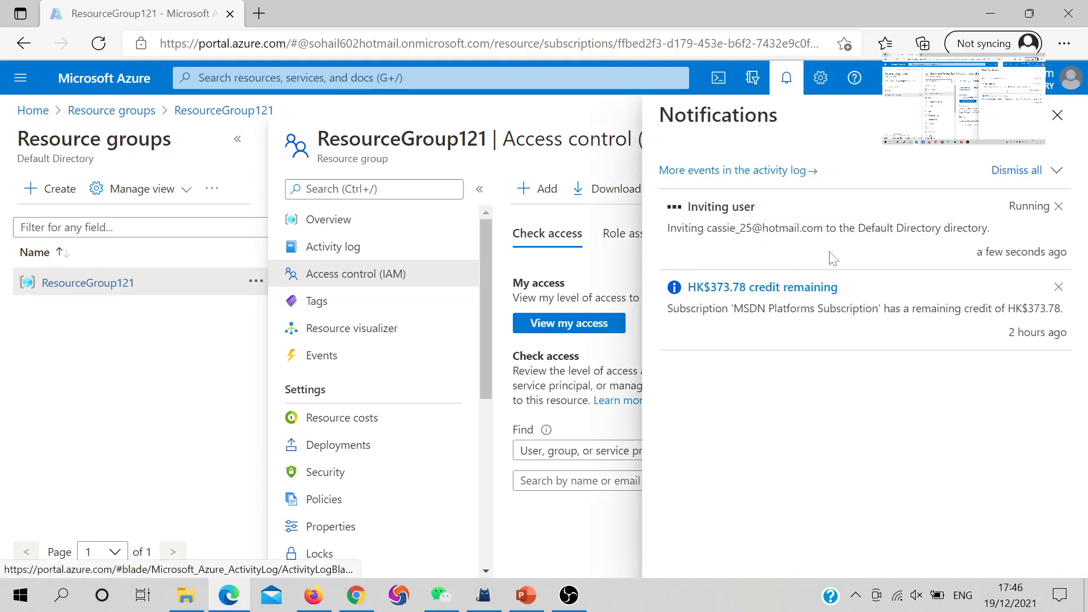
{"action": "left_click", "coordinate": [1058, 288]}
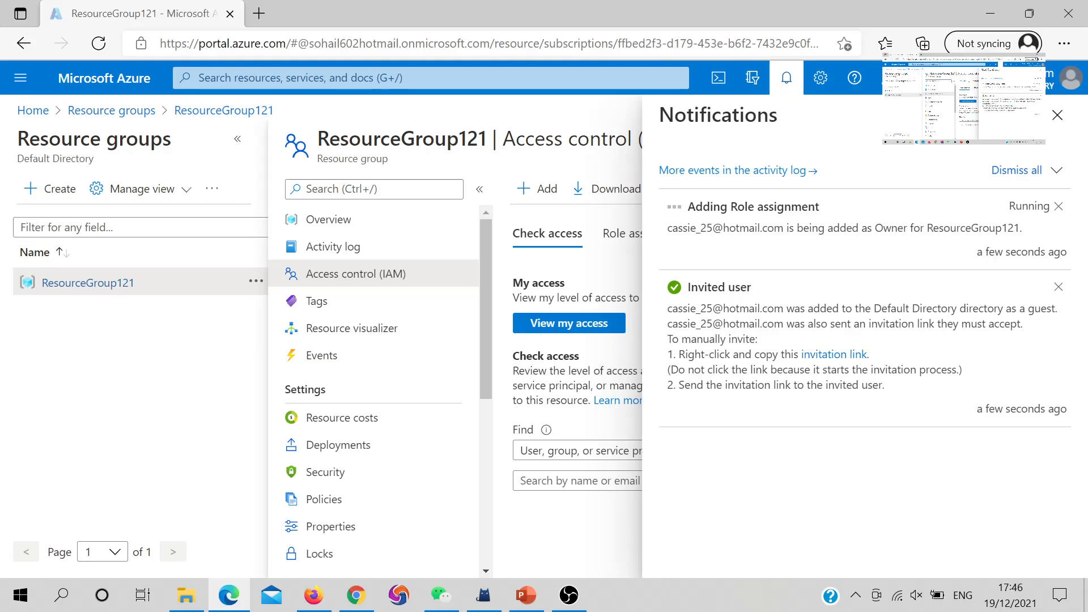
{"action": "left_click_drag", "start_coordinate": [729, 308], "coordinate": [873, 308]}
{"action": "left_click_drag", "start_coordinate": [763, 324], "coordinate": [1021, 324]}
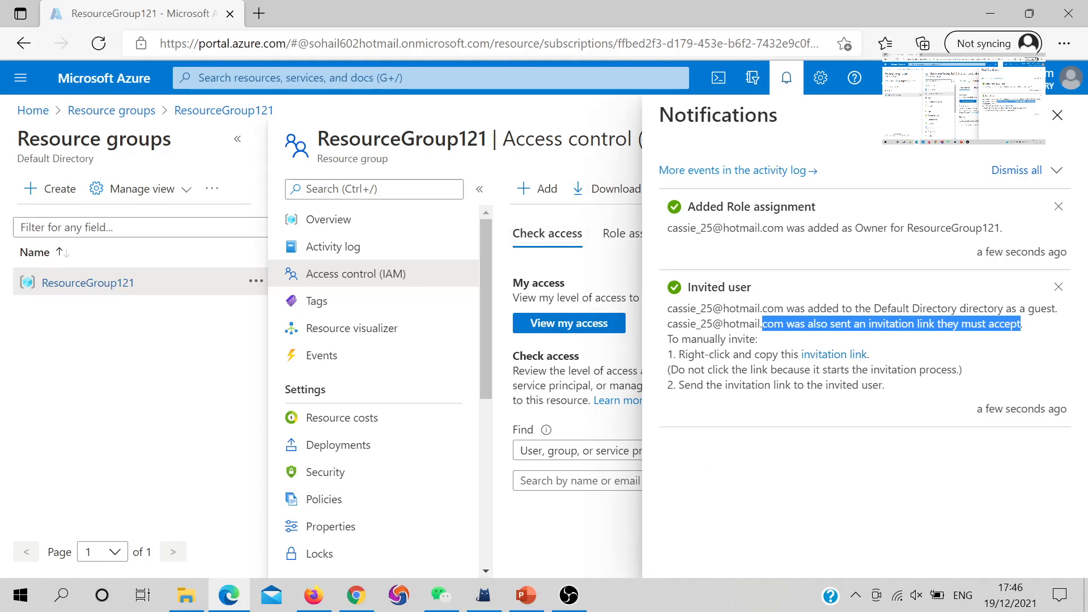
{"action": "left_click", "coordinate": [512, 281]}
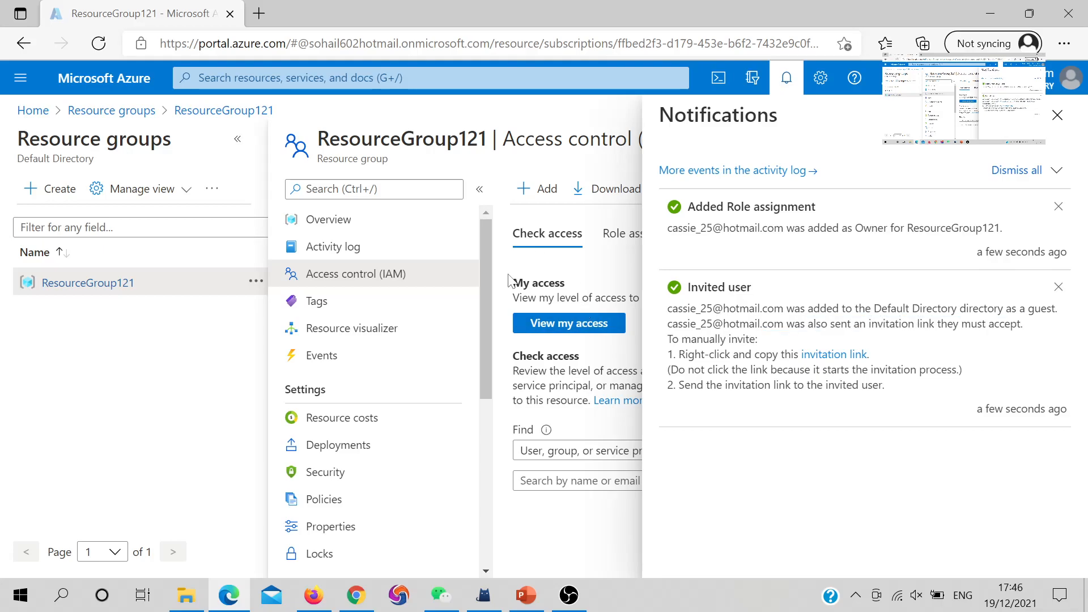
{"action": "left_click", "coordinate": [1063, 121]}
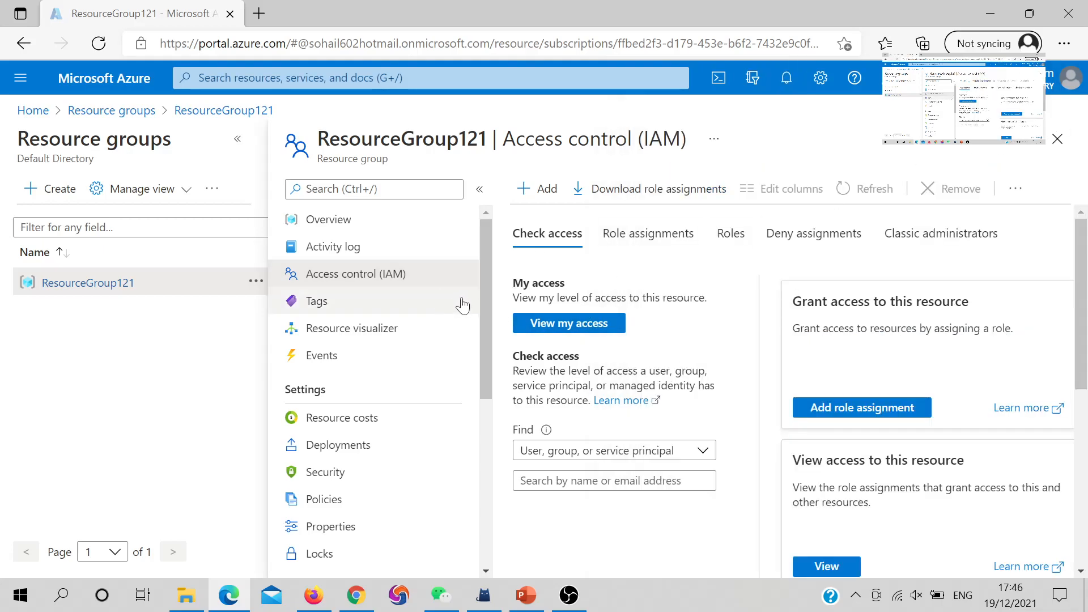
- Go to ResourceGroup121's Overview and then back to Access control (IAM)
{"action": "scroll", "coordinate": [479, 370], "scroll_direction": "down", "scroll_amount": 1}
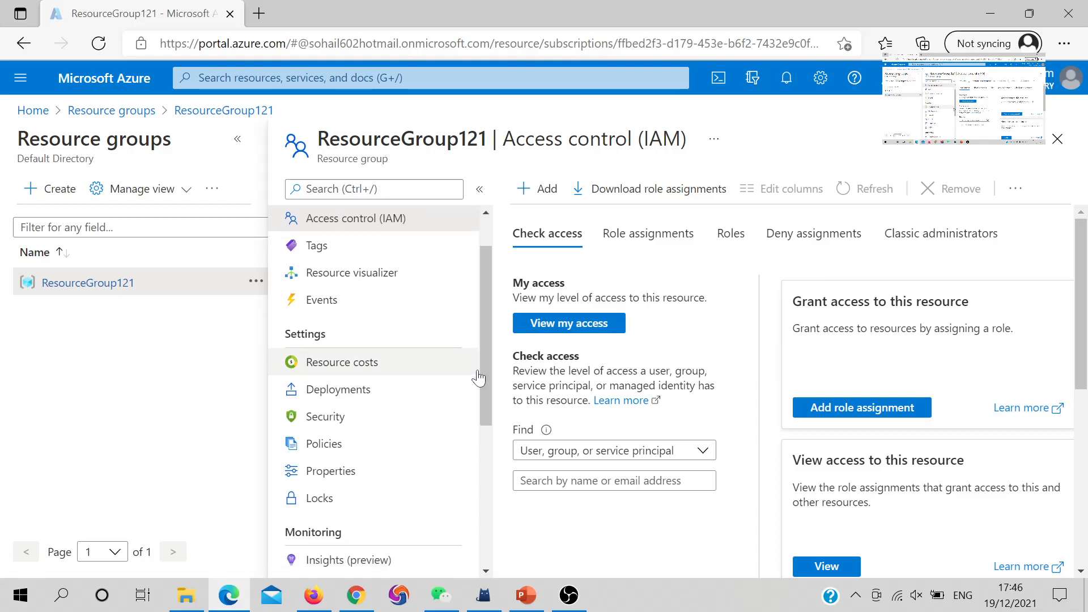
{"action": "scroll", "coordinate": [479, 377], "scroll_direction": "up", "scroll_amount": 1}
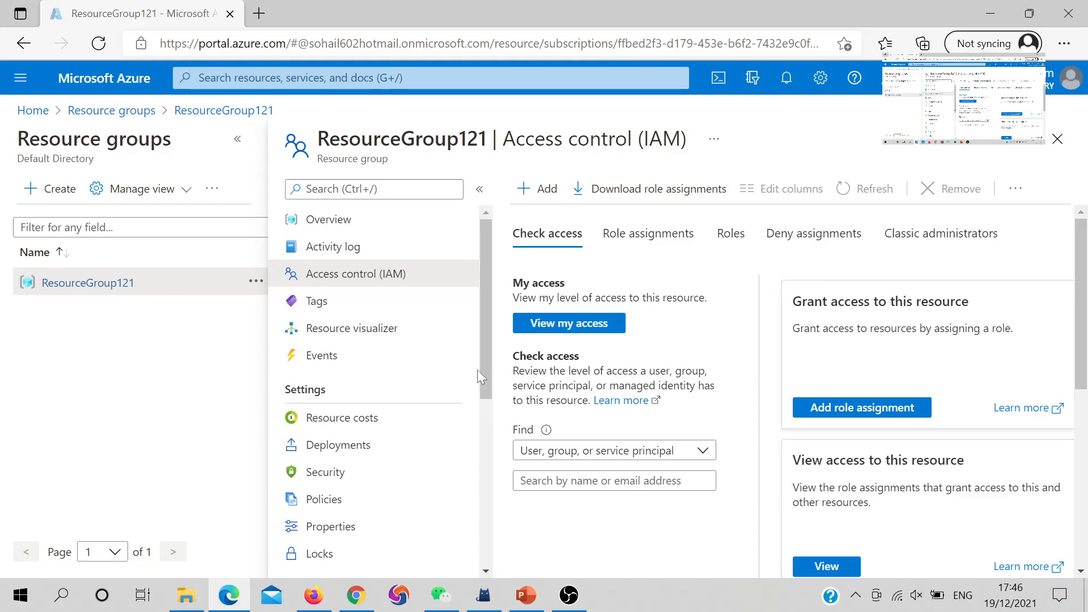
{"action": "left_click", "coordinate": [351, 231]}
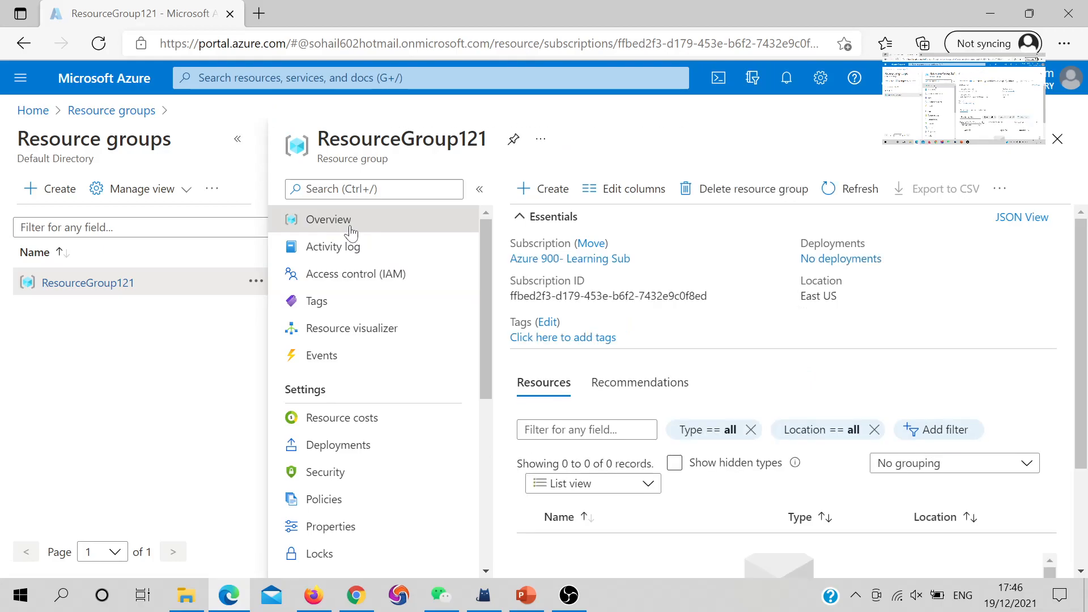
{"action": "left_click", "coordinate": [331, 275]}
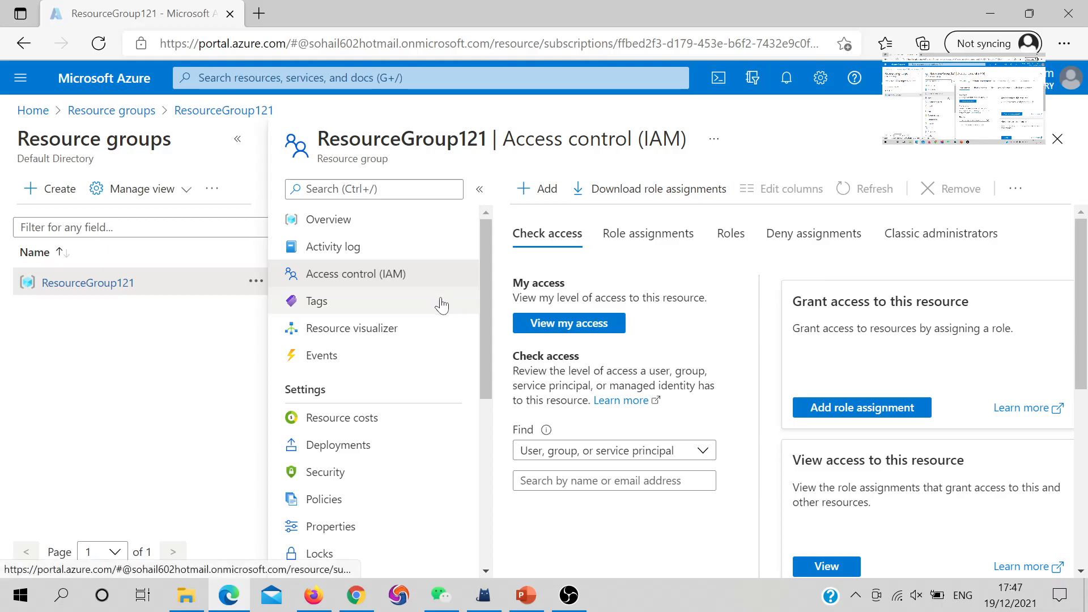
- Browse the Deny assignments, Roles and Role assignments tabs of ResourceGroup121's IAM page
{"action": "scroll", "coordinate": [824, 259], "scroll_direction": "down", "scroll_amount": 1}
{"action": "scroll", "coordinate": [824, 259], "scroll_direction": "up", "scroll_amount": 1}
{"action": "left_click", "coordinate": [820, 237]}
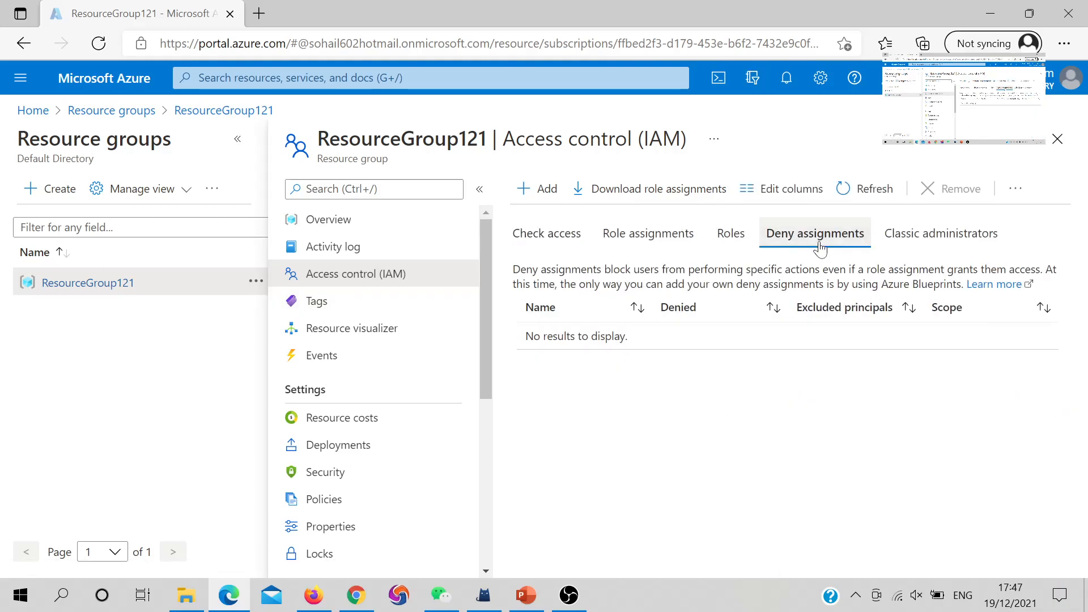
{"action": "left_click", "coordinate": [731, 237]}
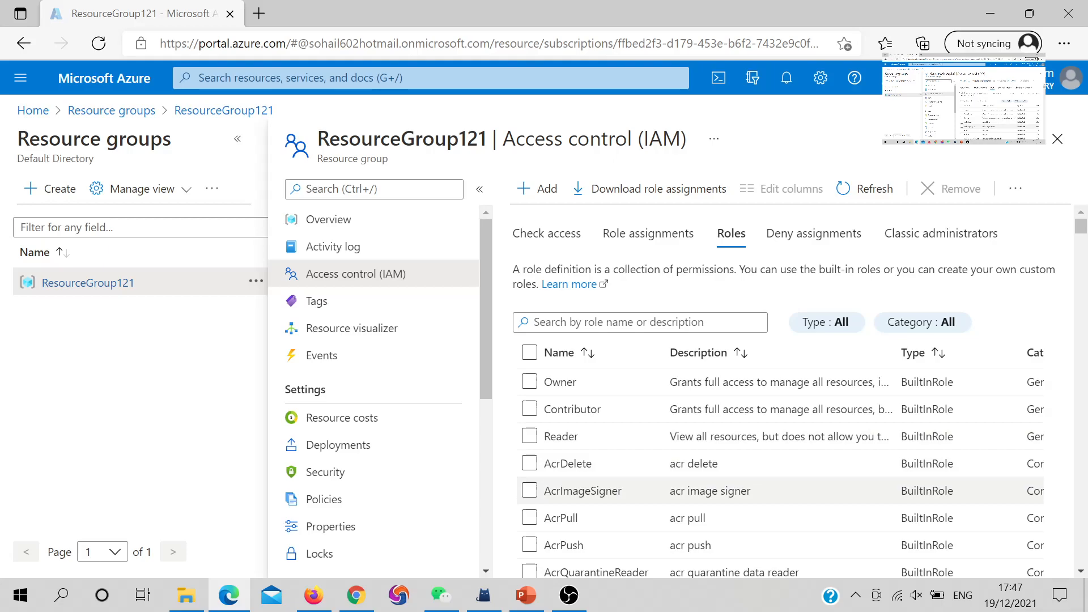
{"action": "left_click", "coordinate": [631, 241]}
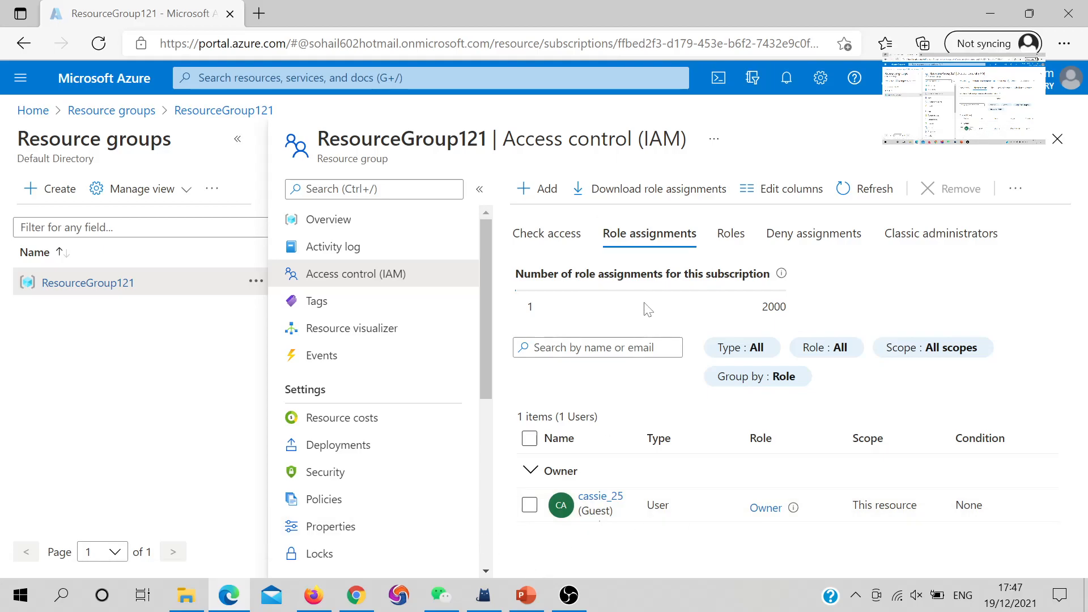
- Remove the guest's Owner role assignment and confirm the removal with Yes
{"action": "left_click", "coordinate": [529, 506]}
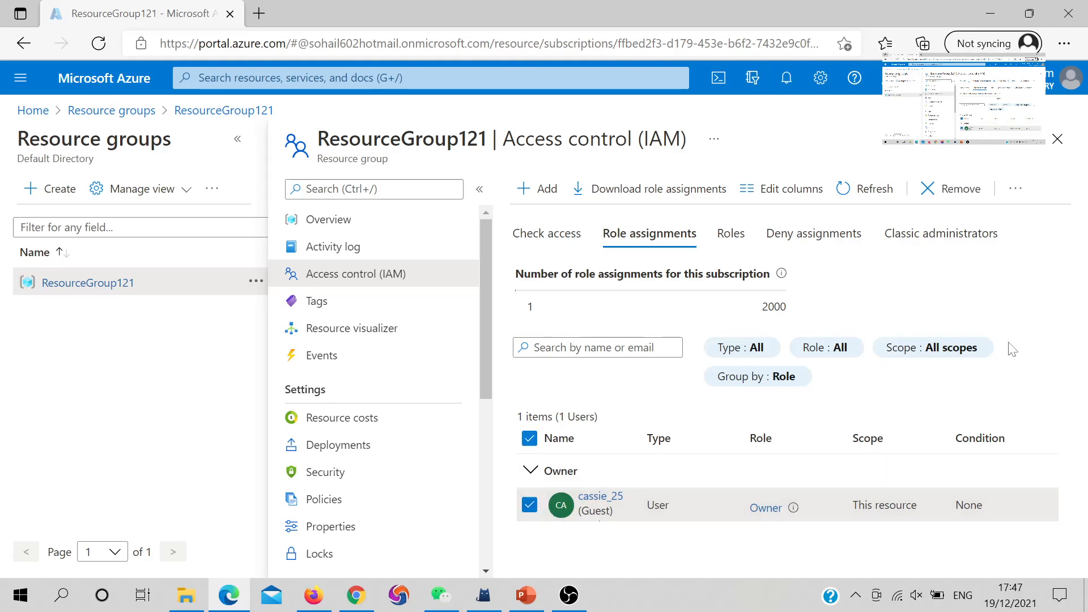
{"action": "left_click", "coordinate": [949, 195]}
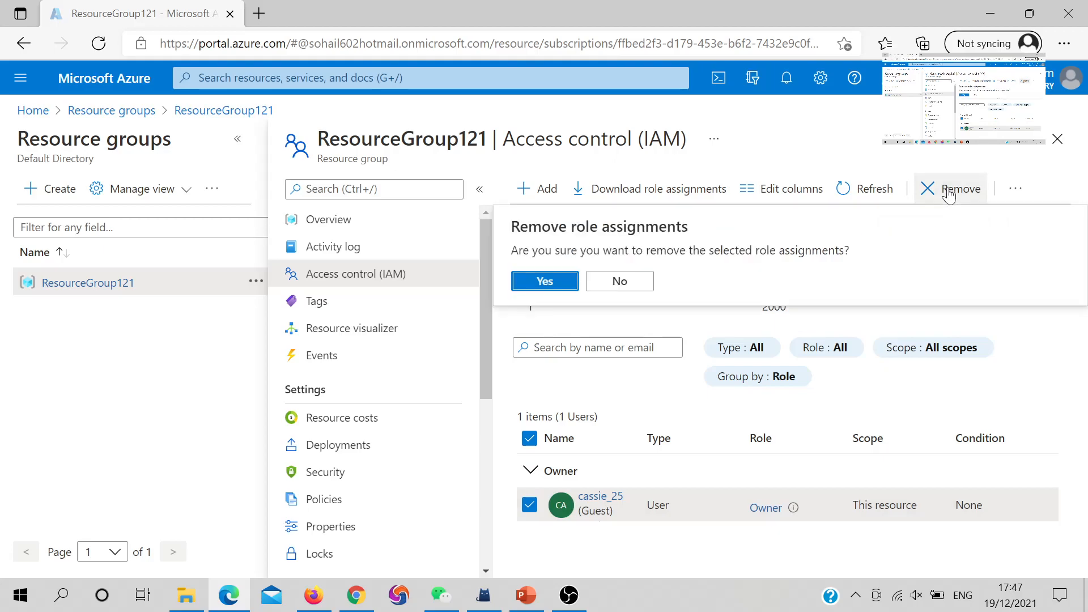
{"action": "left_click", "coordinate": [544, 280]}
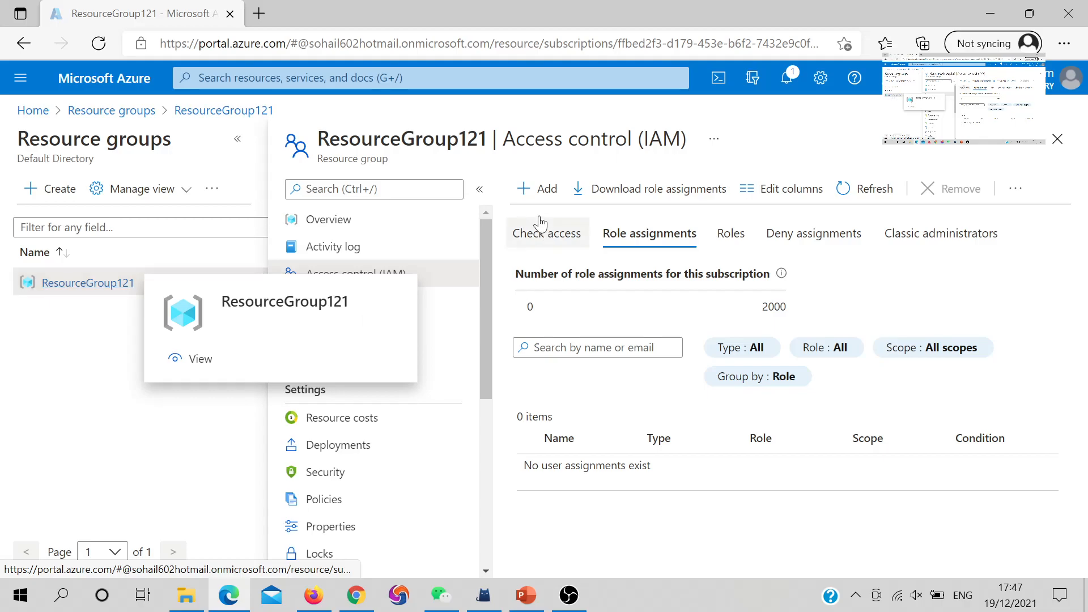
{"action": "scroll", "coordinate": [486, 277], "scroll_direction": "down", "scroll_amount": 1}
{"action": "scroll", "coordinate": [485, 277], "scroll_direction": "down", "scroll_amount": 3}
{"action": "scroll", "coordinate": [486, 277], "scroll_direction": "up", "scroll_amount": 3}
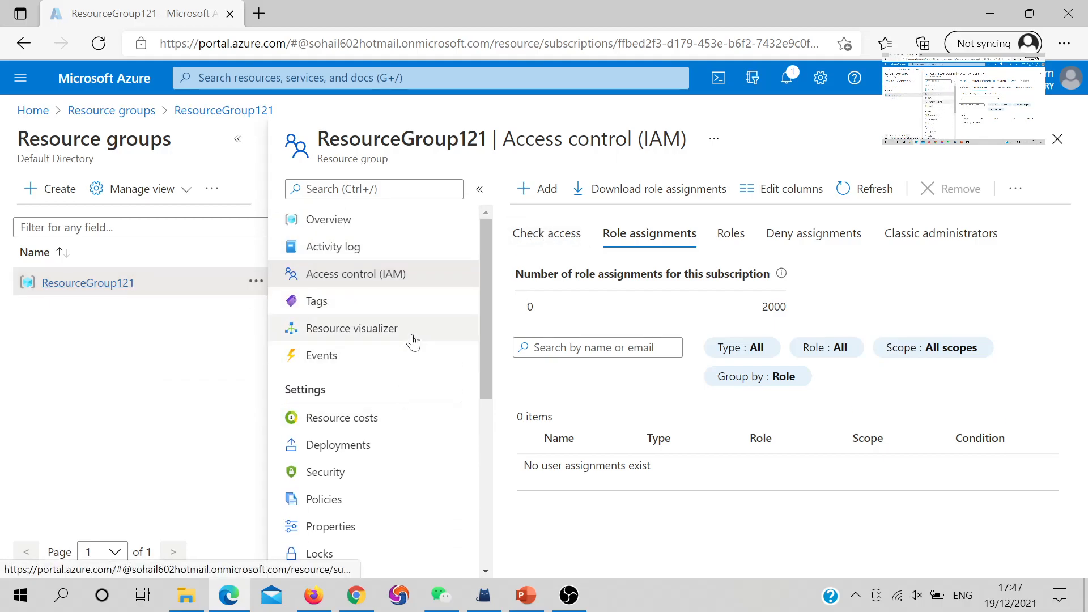
- Reopen ResourceGroup121 from Resource groups, view its Locks, and cancel the Add lock form
{"action": "left_click", "coordinate": [182, 111]}
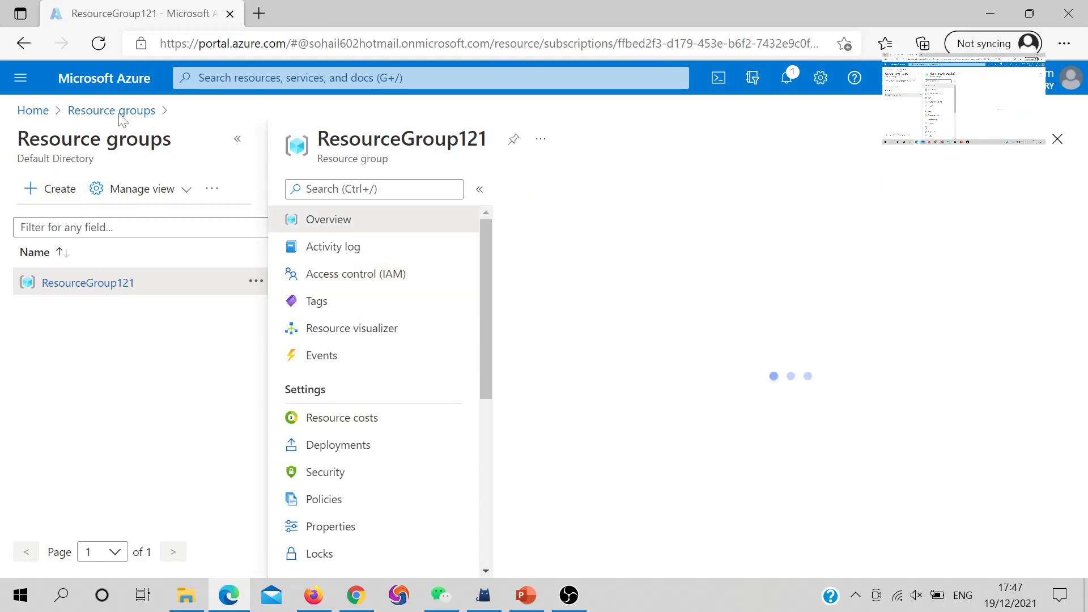
{"action": "left_click", "coordinate": [128, 111]}
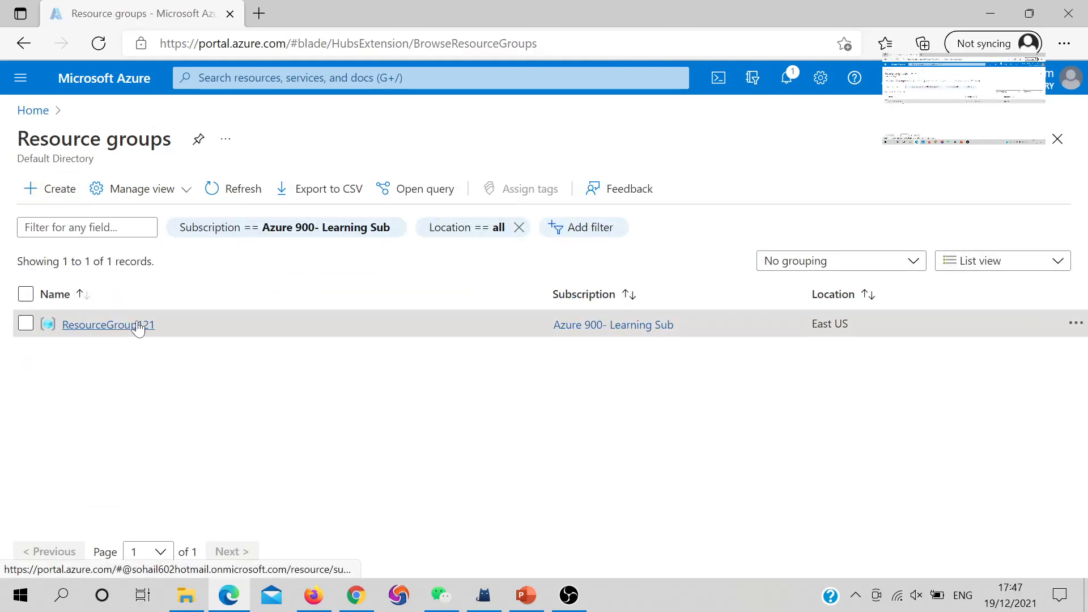
{"action": "left_click", "coordinate": [137, 325]}
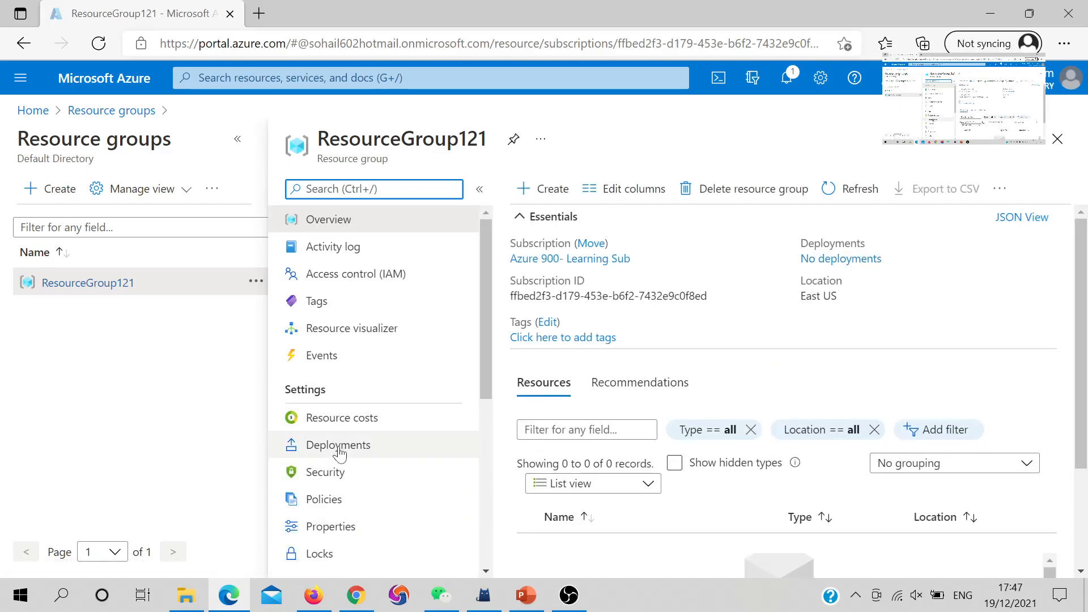
{"action": "scroll", "coordinate": [348, 516], "scroll_direction": "down", "scroll_amount": 1}
{"action": "left_click", "coordinate": [334, 504]}
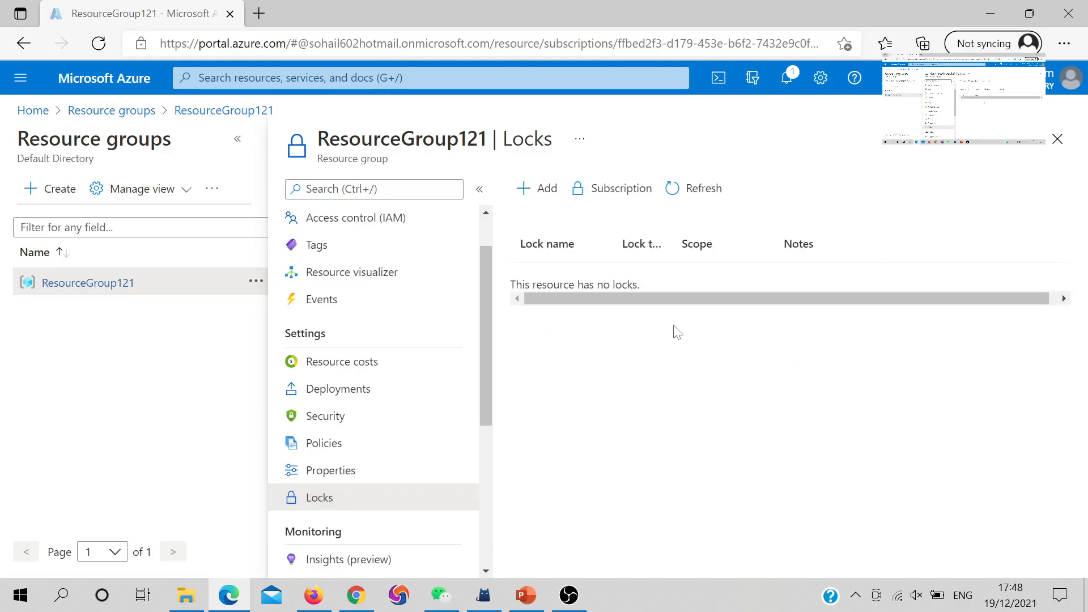
{"action": "left_click", "coordinate": [536, 189]}
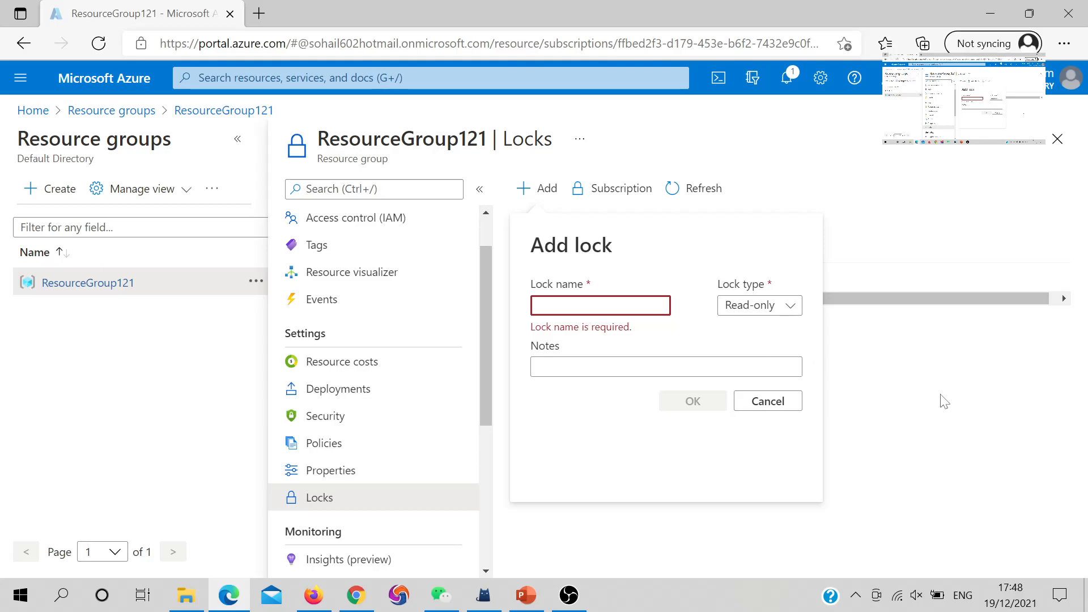
{"action": "left_click", "coordinate": [940, 395]}
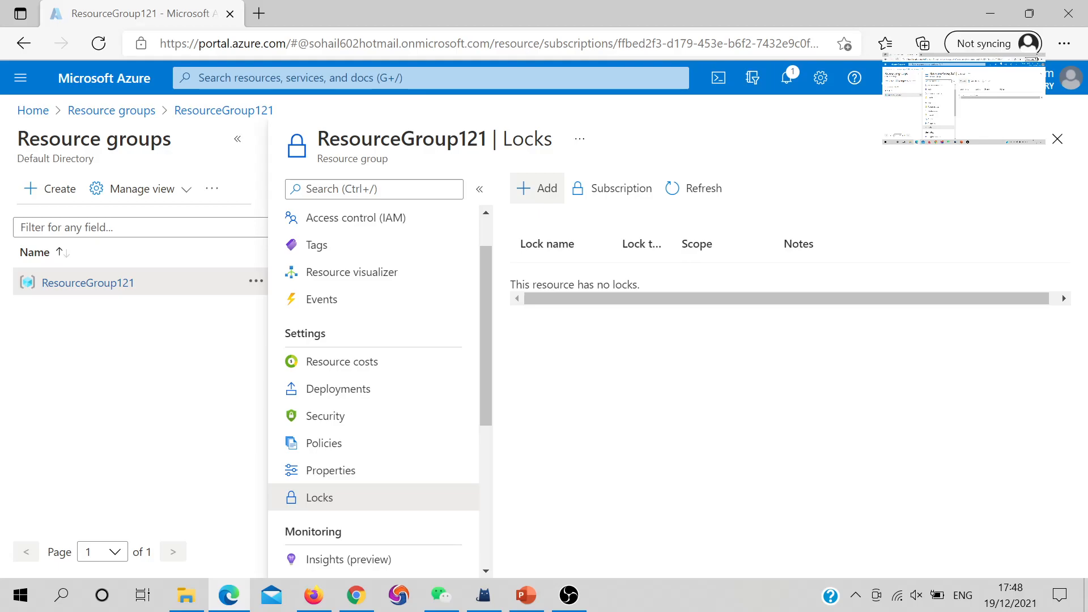
{"action": "left_click", "coordinate": [430, 78]}
- Create network security group NSGLock in ResourceGroup121, East US, and proceed to Review + create
{"action": "left_click", "coordinate": [405, 330]}
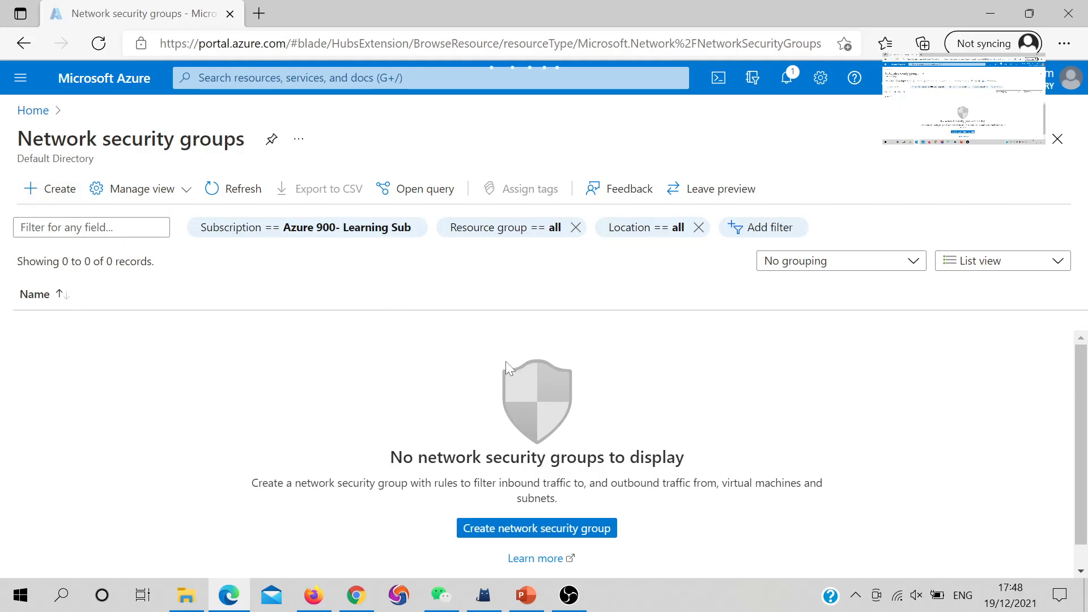
{"action": "left_click", "coordinate": [50, 188]}
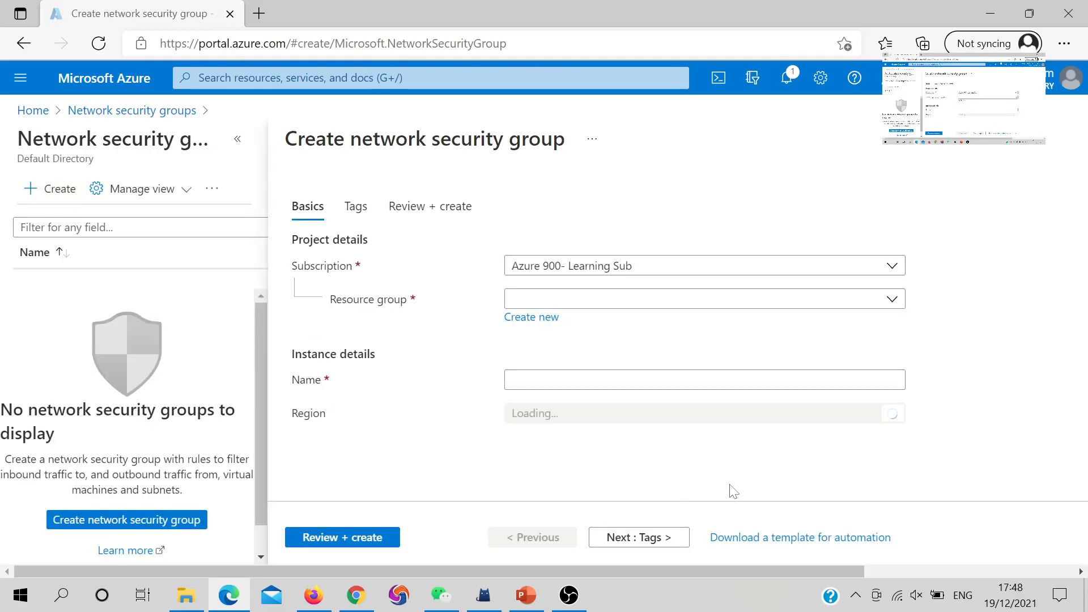
{"action": "left_click", "coordinate": [698, 306]}
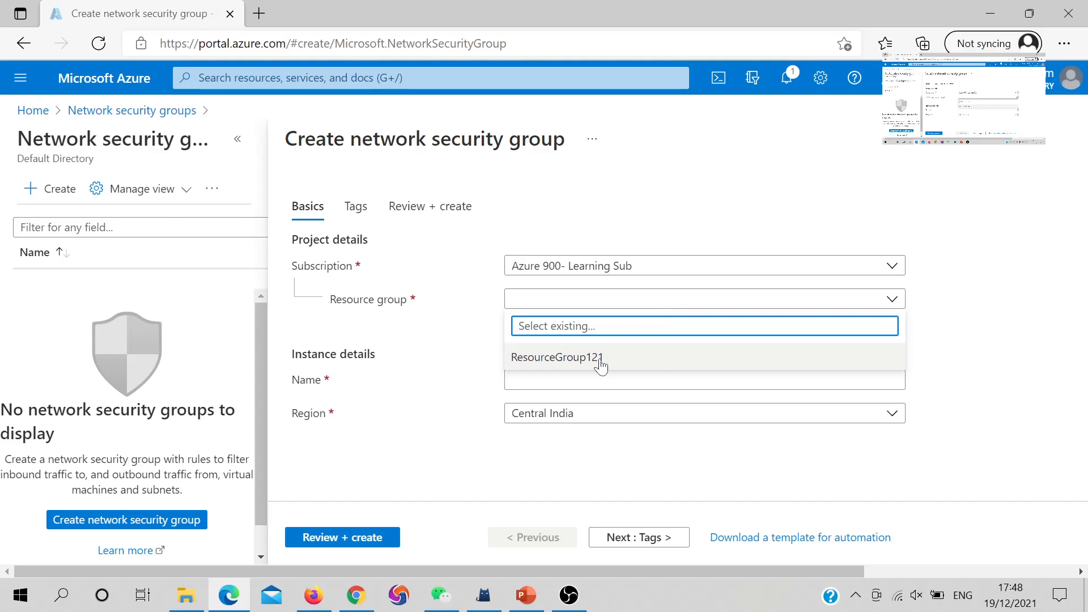
{"action": "left_click", "coordinate": [598, 362]}
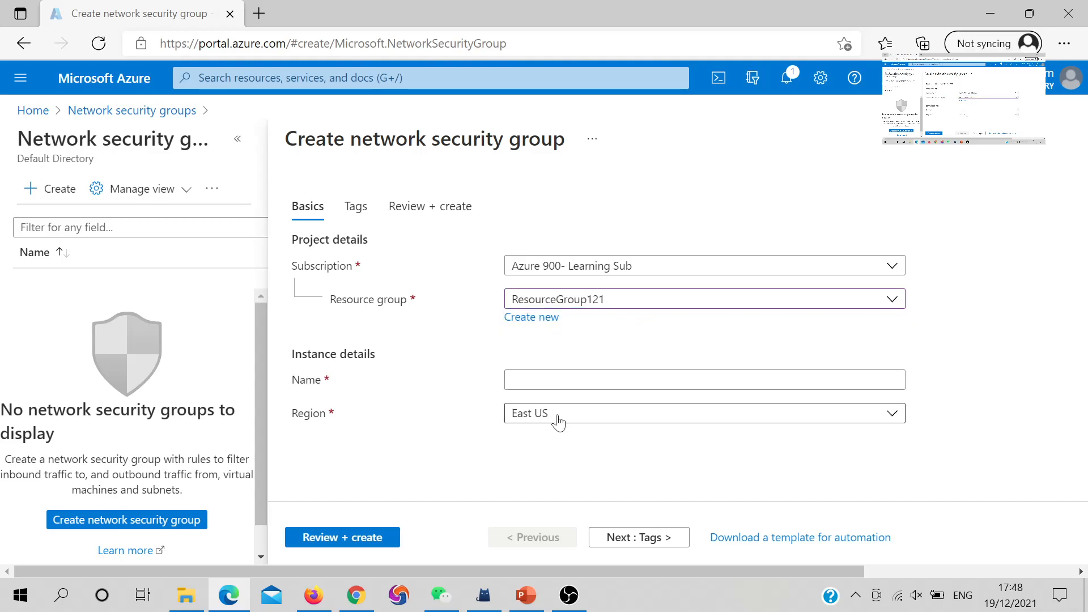
{"action": "left_click", "coordinate": [558, 379]}
{"action": "type", "text": "N"}
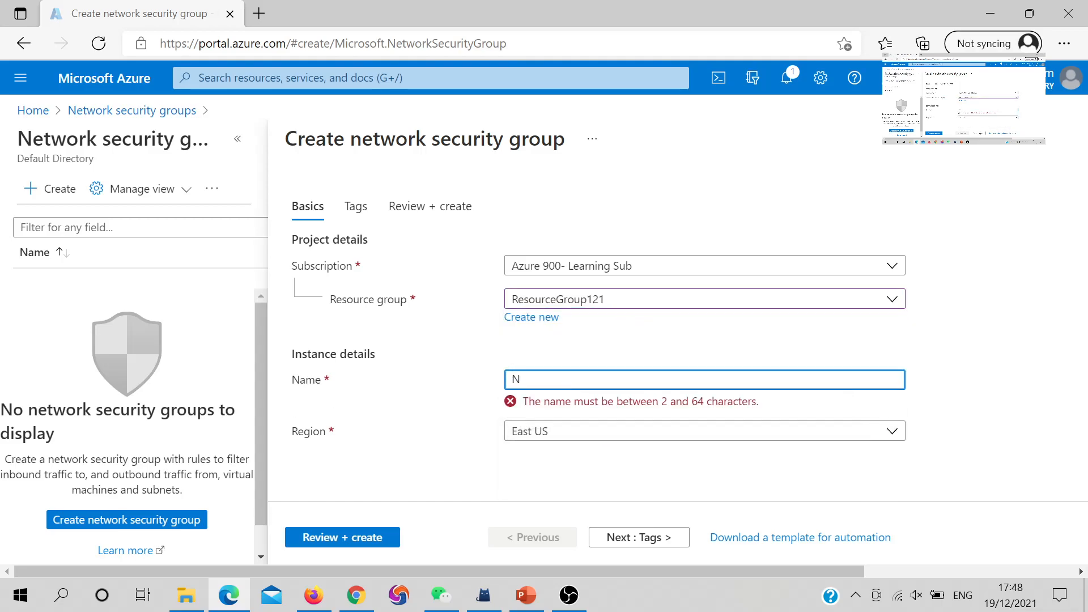
{"action": "type", "text": "Lock"}
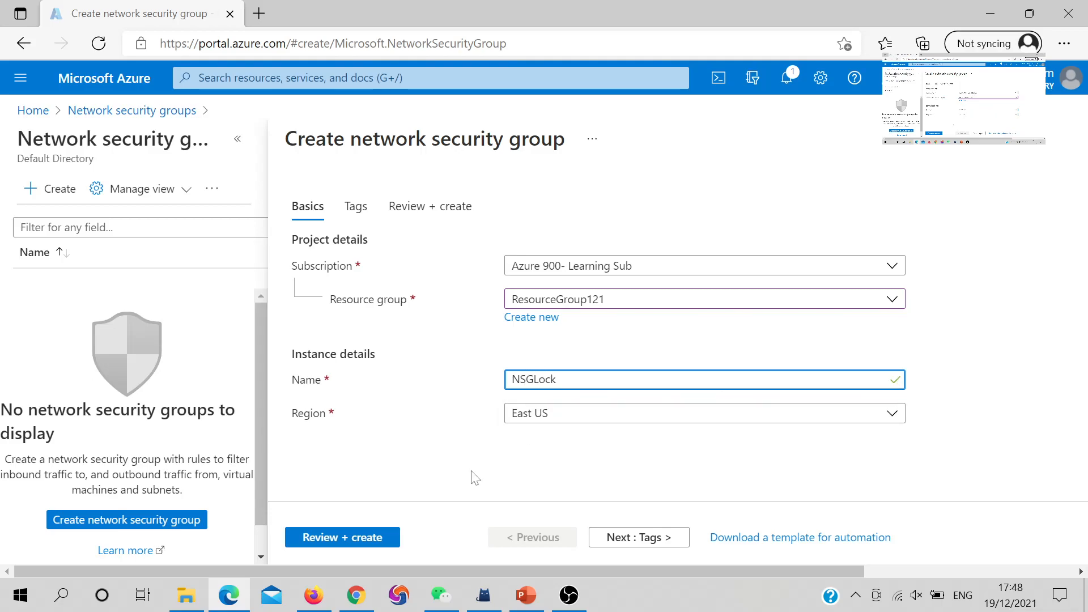
{"action": "left_click", "coordinate": [360, 538]}
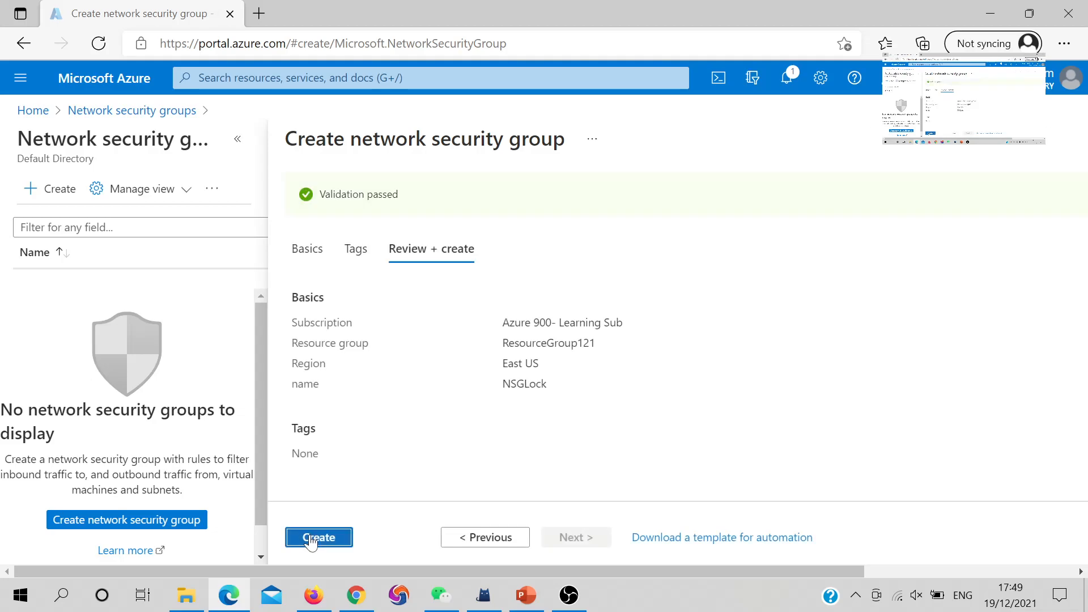
- Submit NSGLock for creation and wait for the deployment to succeed
{"action": "left_click", "coordinate": [312, 538]}
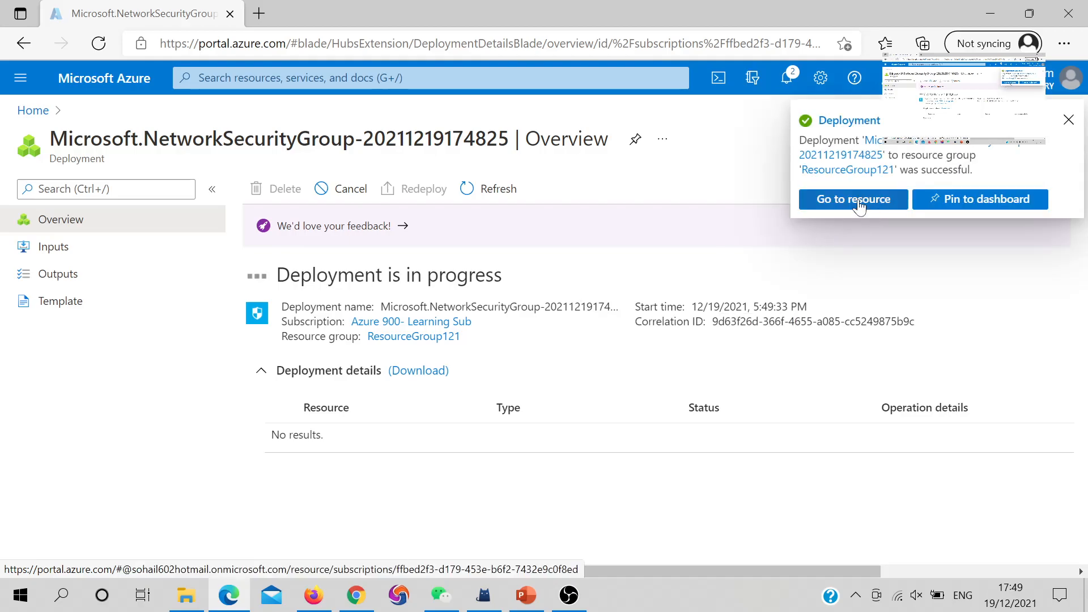
- On the deployed NSGLock's Locks page, add a Read-only lock named NSGLock1
{"action": "left_click", "coordinate": [858, 199]}
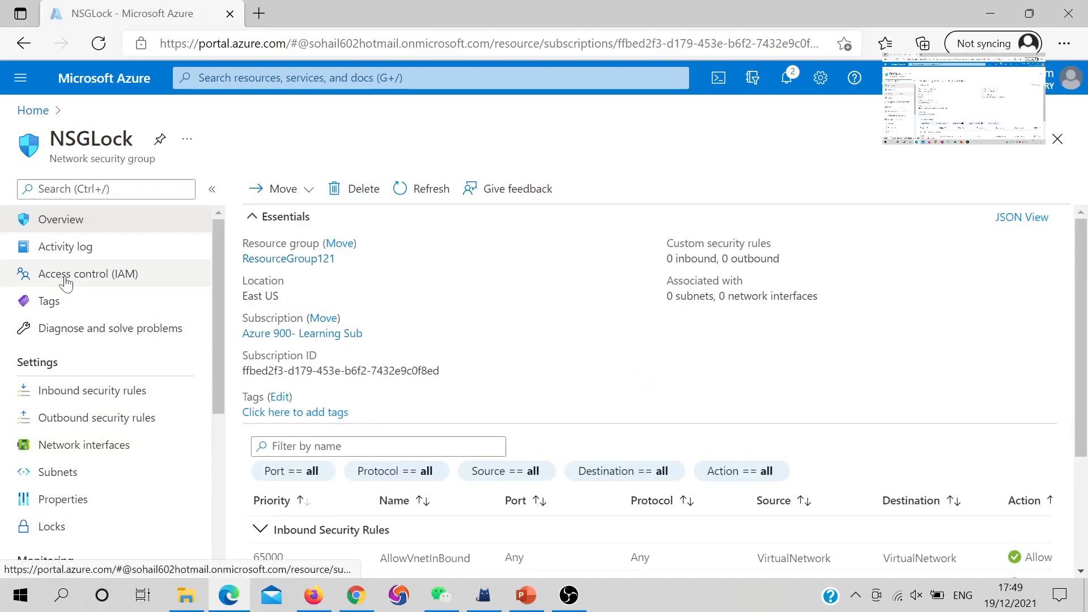
{"action": "scroll", "coordinate": [51, 306], "scroll_direction": "down", "scroll_amount": 2}
{"action": "left_click", "coordinate": [65, 425]}
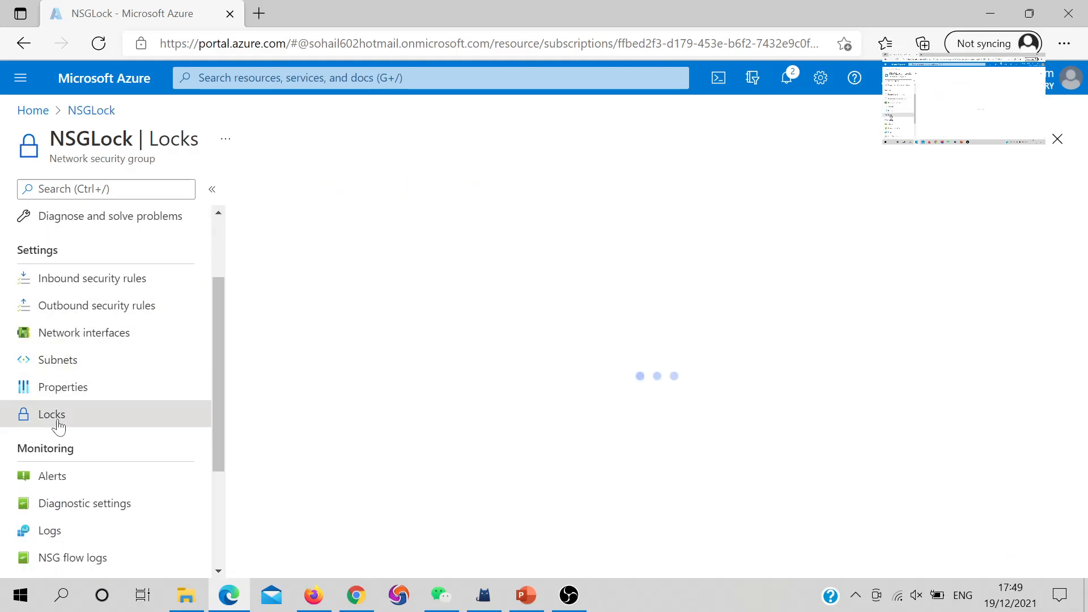
{"action": "left_click", "coordinate": [274, 188]}
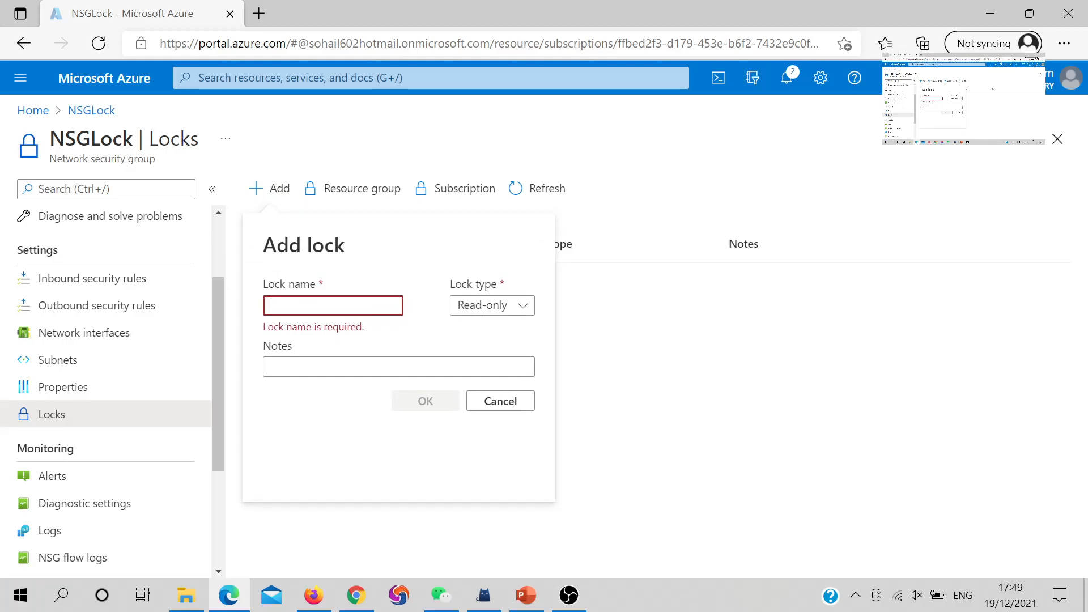
{"action": "type", "text": "NSGLock1"}
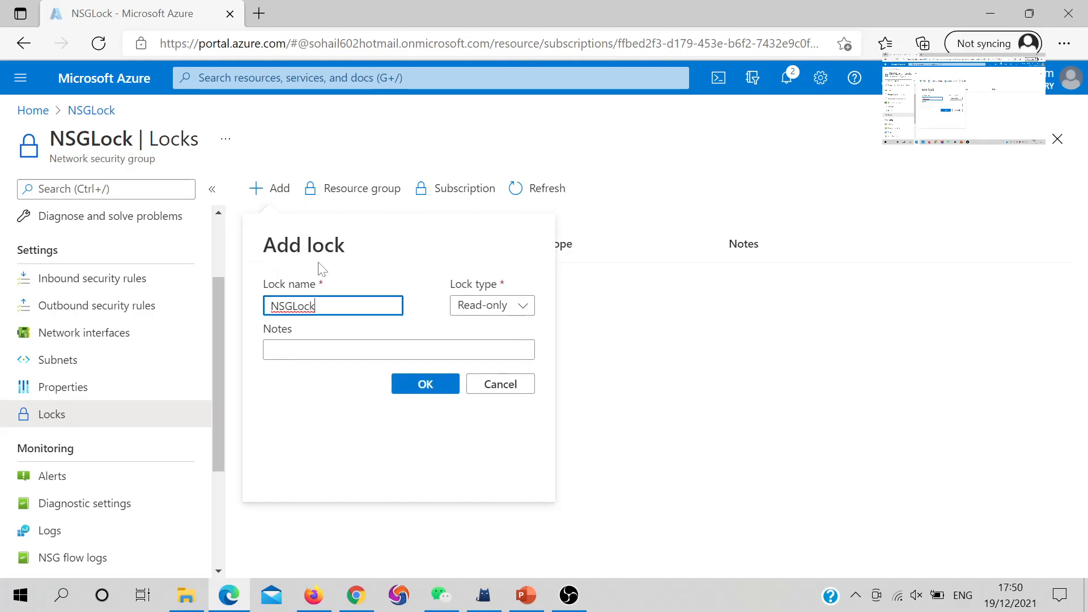
{"action": "left_click", "coordinate": [439, 388]}
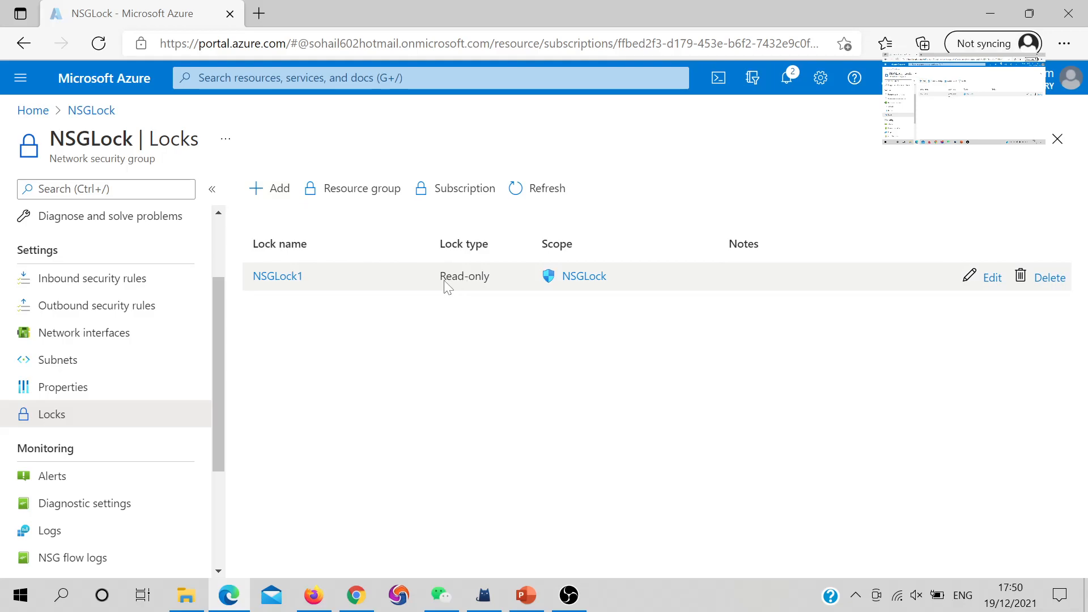
- Change the NSGLock1 lock type from Read-only to Delete and save it
{"action": "left_click", "coordinate": [986, 278]}
{"action": "left_click", "coordinate": [898, 400]}
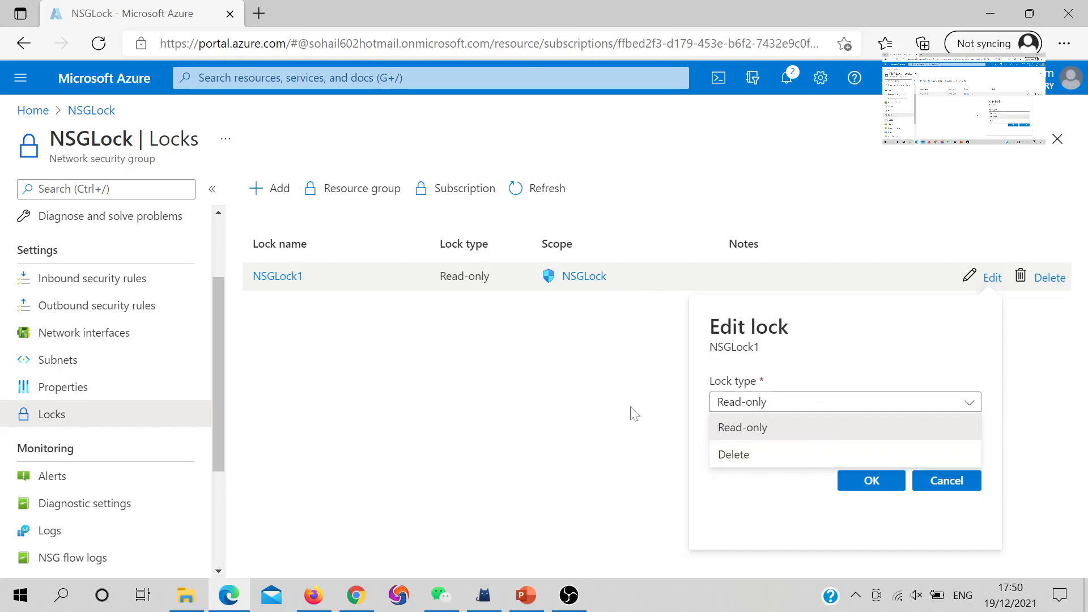
{"action": "left_click", "coordinate": [738, 455]}
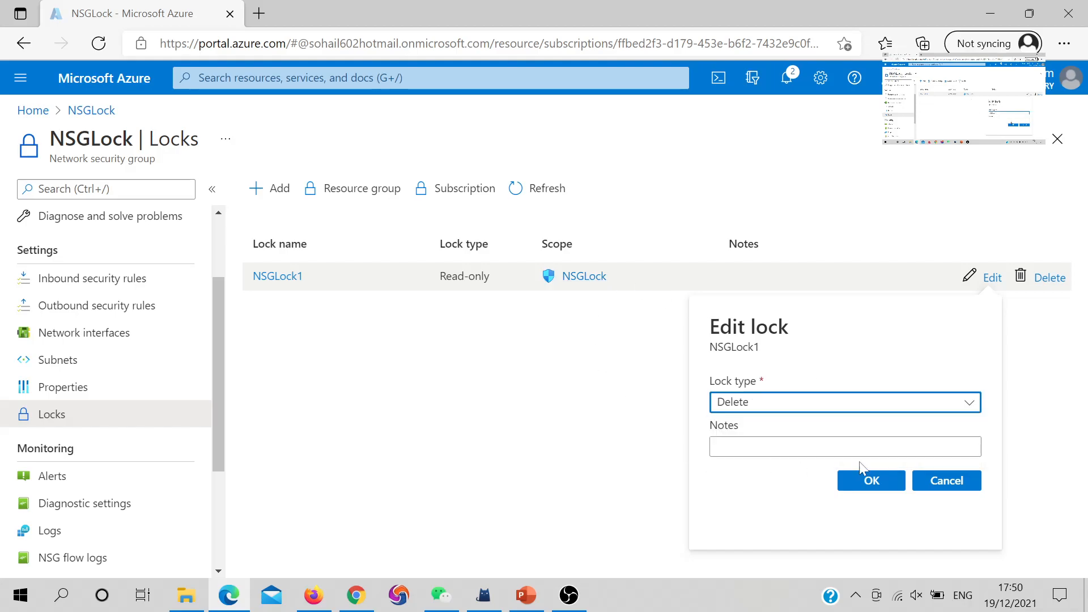
{"action": "left_click", "coordinate": [887, 483]}
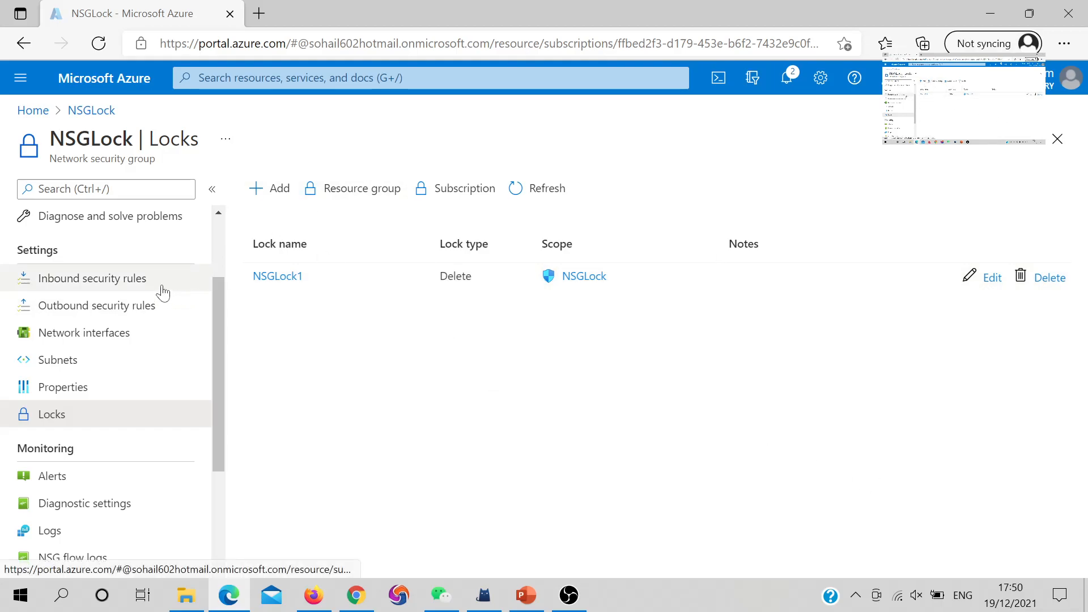
- Attempt to delete NSGLock from its overview, confirm, and dismiss the lock-blocked deletion error
{"action": "left_click", "coordinate": [85, 112]}
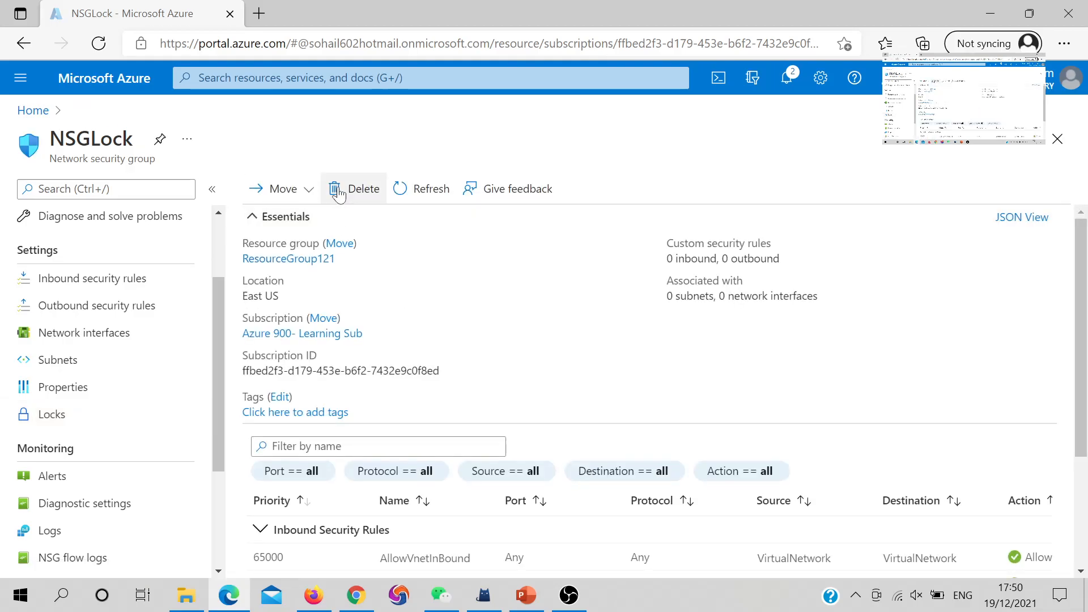
{"action": "left_click", "coordinate": [338, 194]}
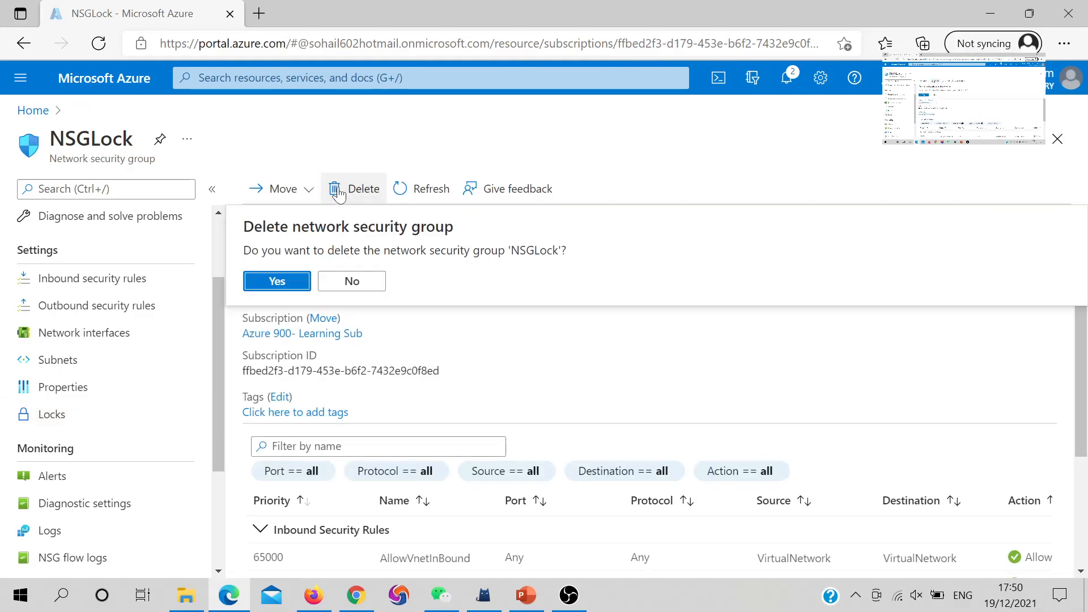
{"action": "left_click", "coordinate": [300, 283]}
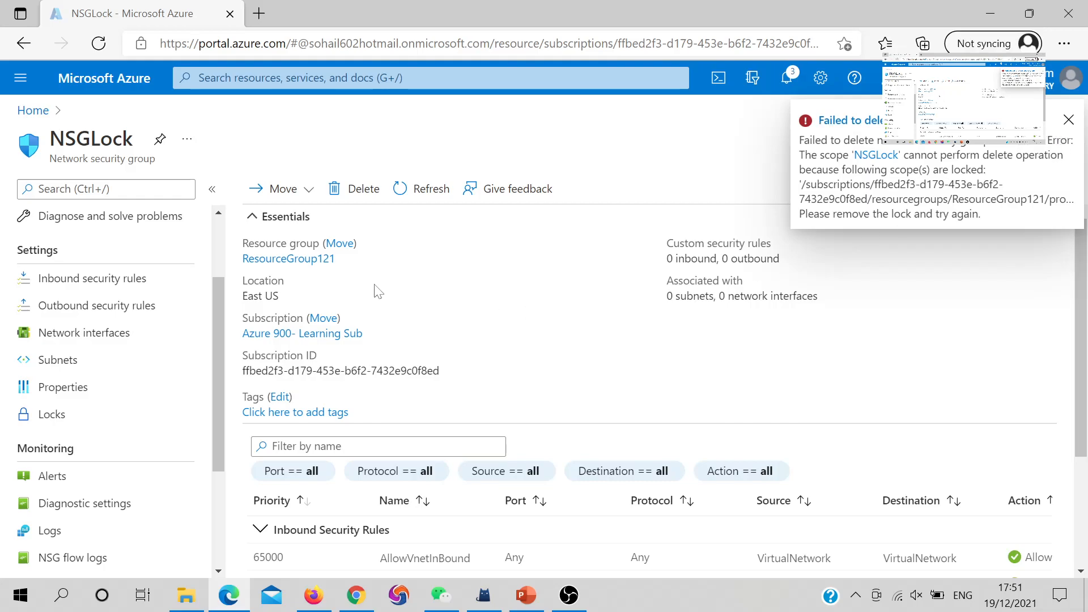
{"action": "left_click", "coordinate": [1074, 126]}
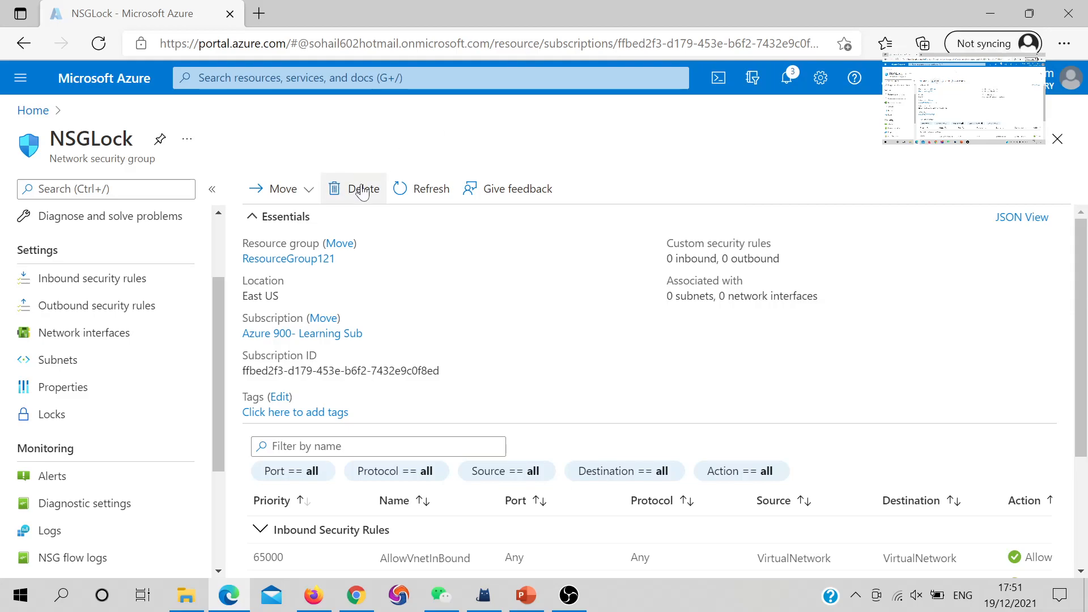
- Remove the NSGLock1 lock from NSGLock's Locks settings and check the notification
{"action": "left_click", "coordinate": [76, 418]}
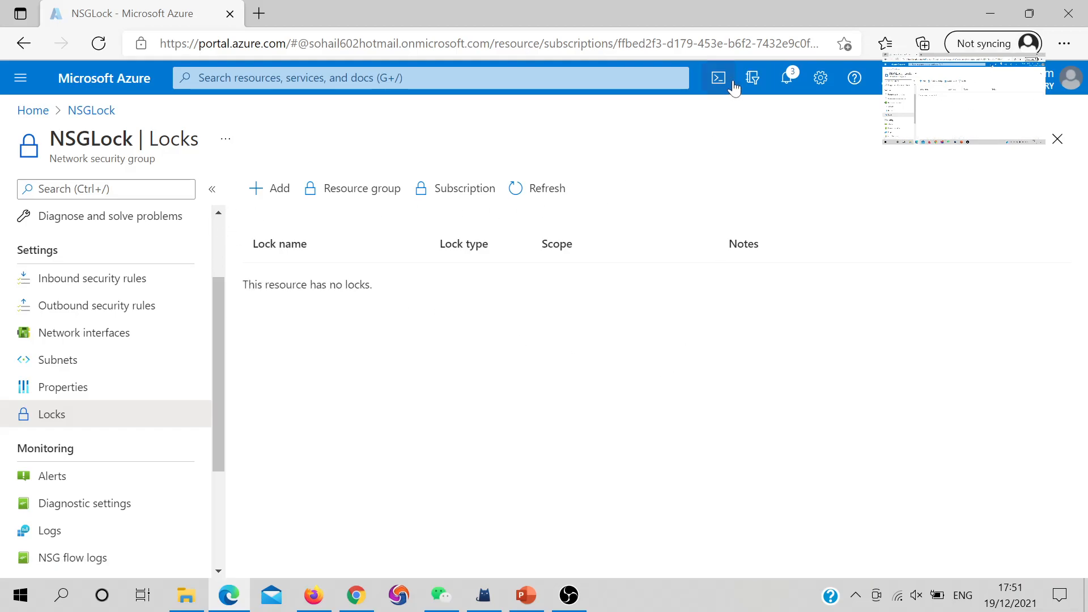
{"action": "left_click", "coordinate": [786, 78]}
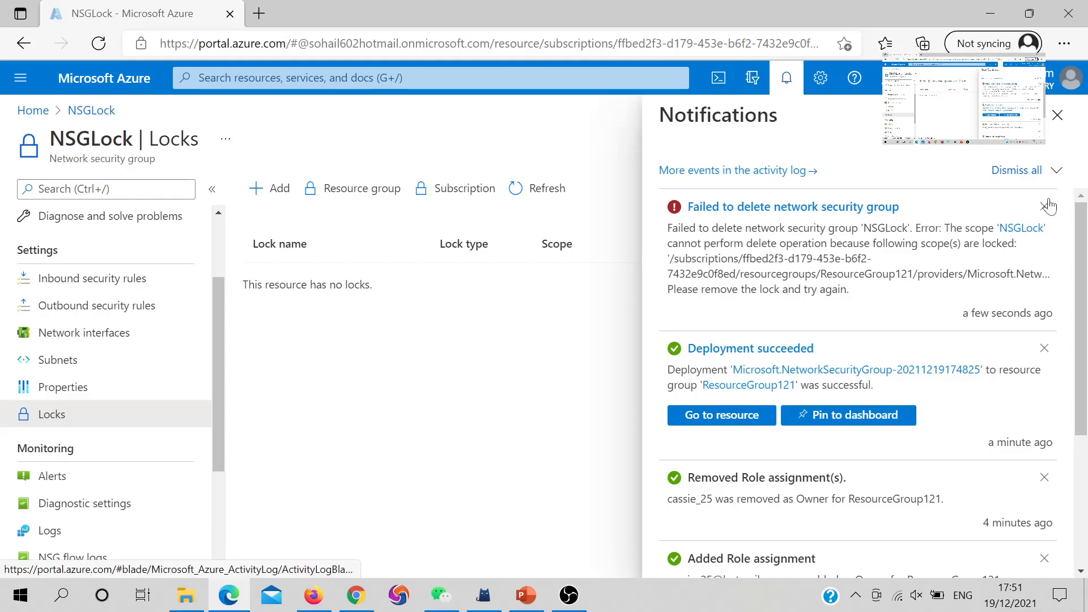
{"action": "left_click", "coordinate": [1057, 115]}
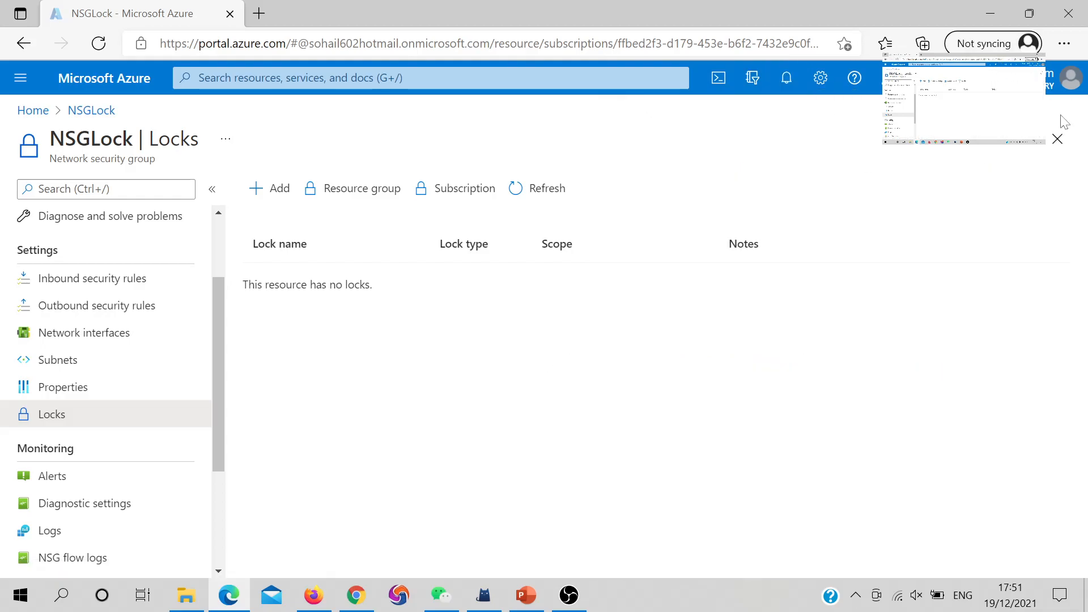
- Delete the NSGLock network security group again from its overview and confirm
{"action": "left_click", "coordinate": [104, 111]}
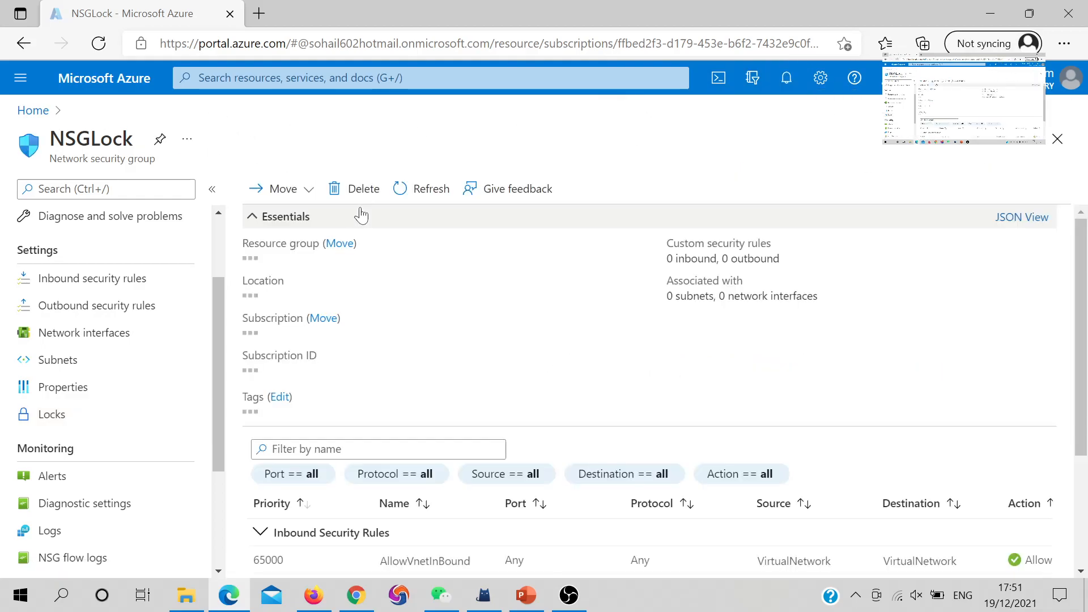
{"action": "left_click", "coordinate": [357, 192]}
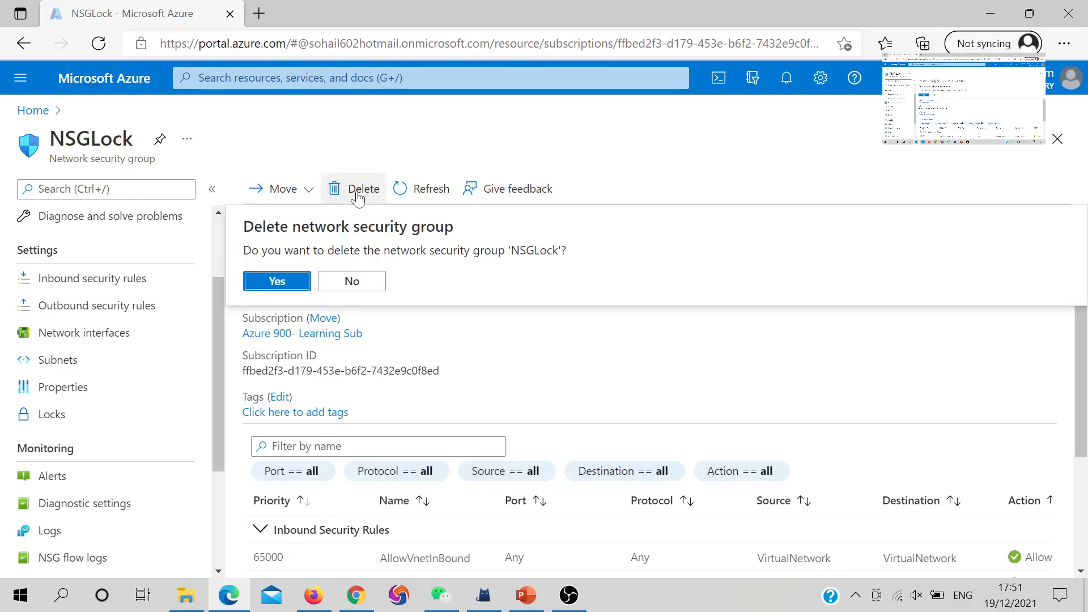
{"action": "left_click", "coordinate": [296, 285]}
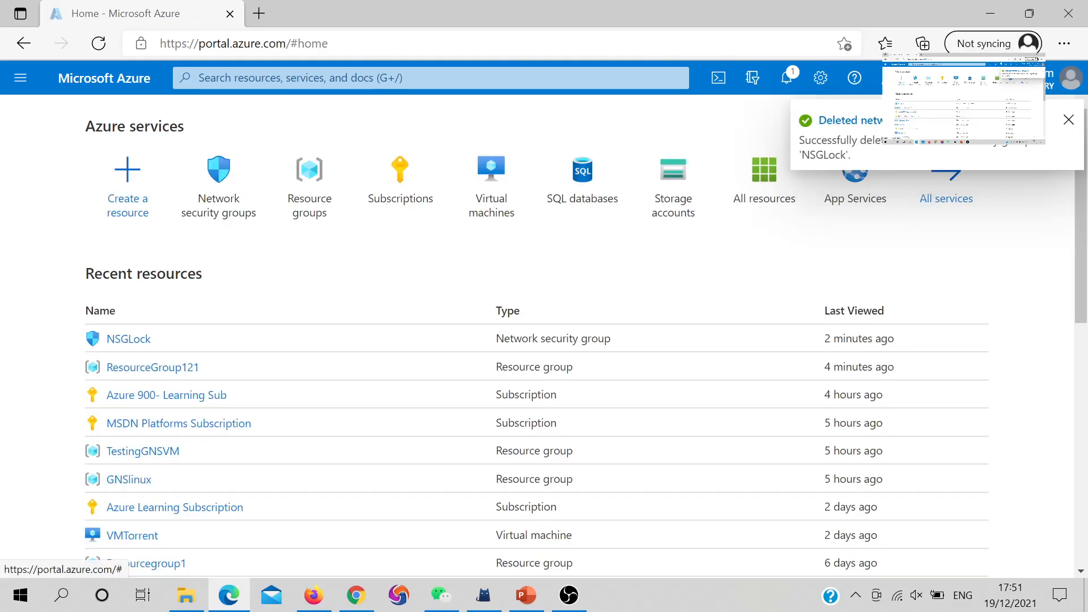
- Reopen ResourceGroup121 and refresh its resource list until it shows zero resources
{"action": "left_click", "coordinate": [146, 366]}
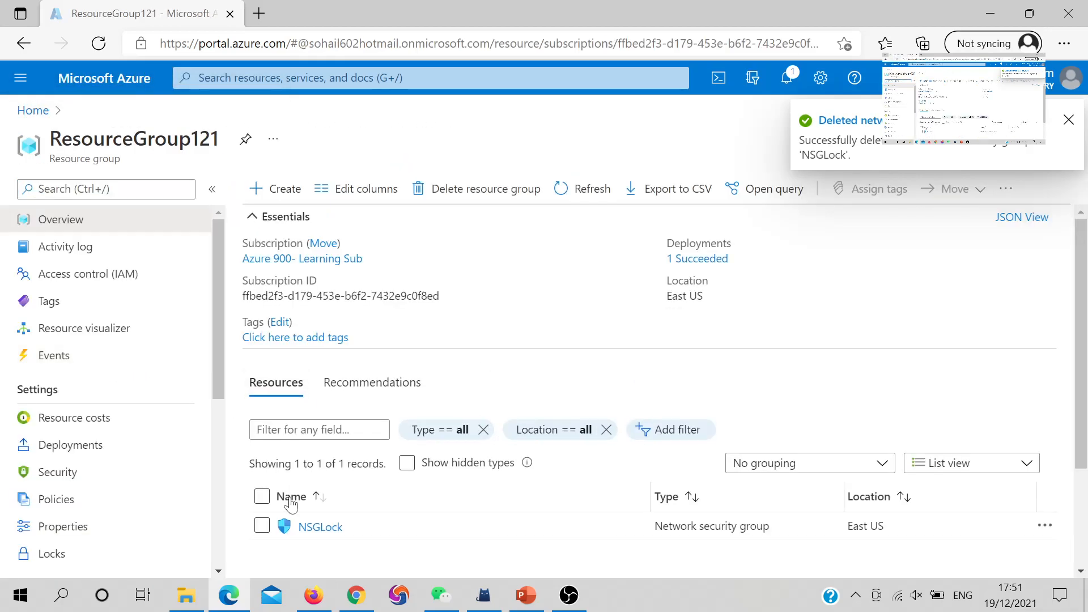
{"action": "scroll", "coordinate": [403, 517], "scroll_direction": "down", "scroll_amount": 2}
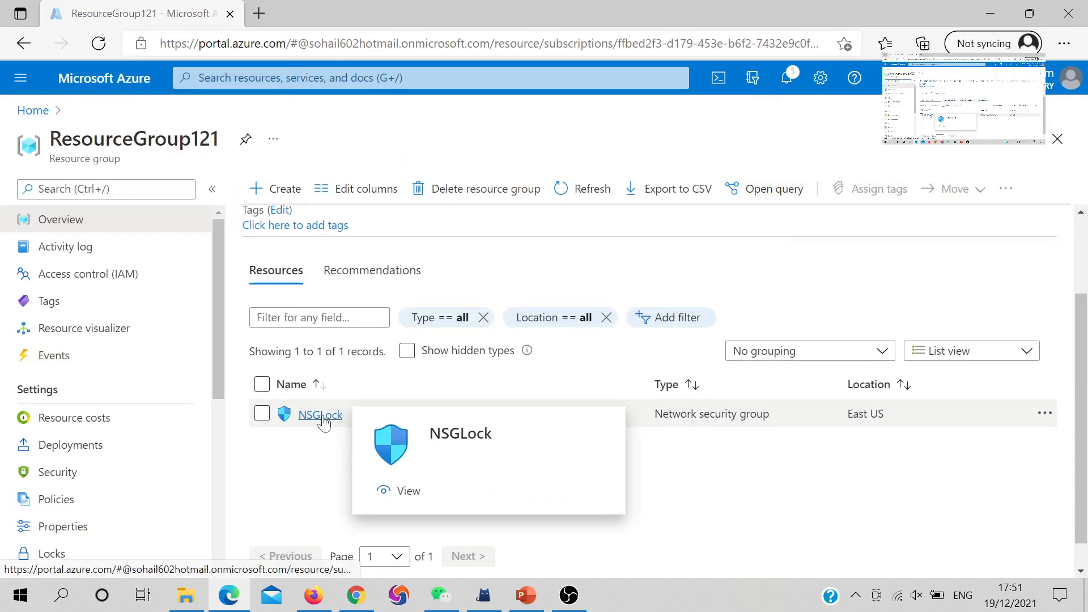
{"action": "left_click", "coordinate": [321, 415]}
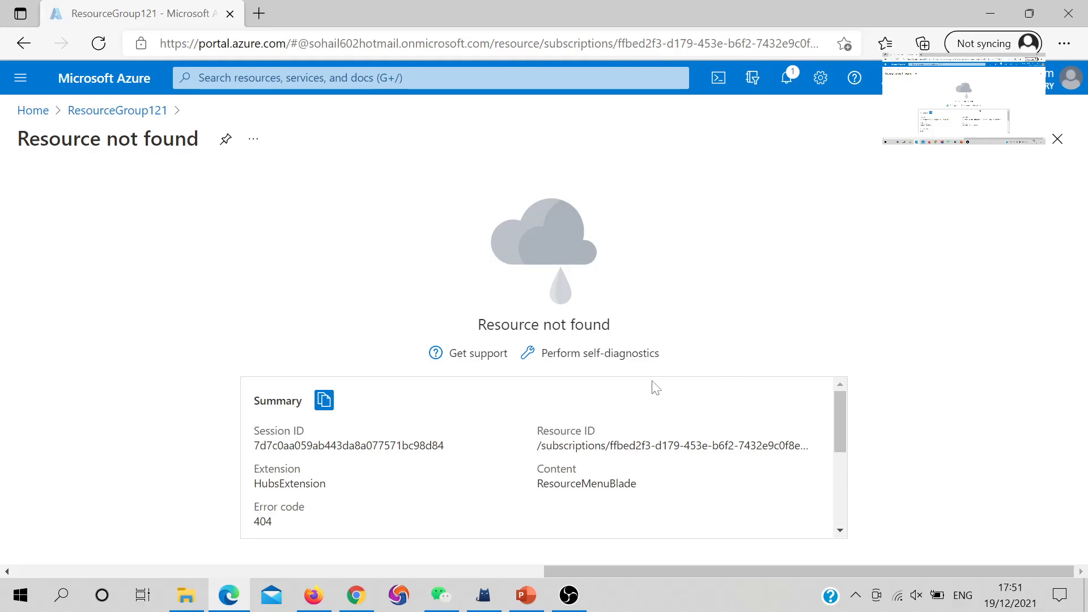
{"action": "left_click", "coordinate": [137, 113]}
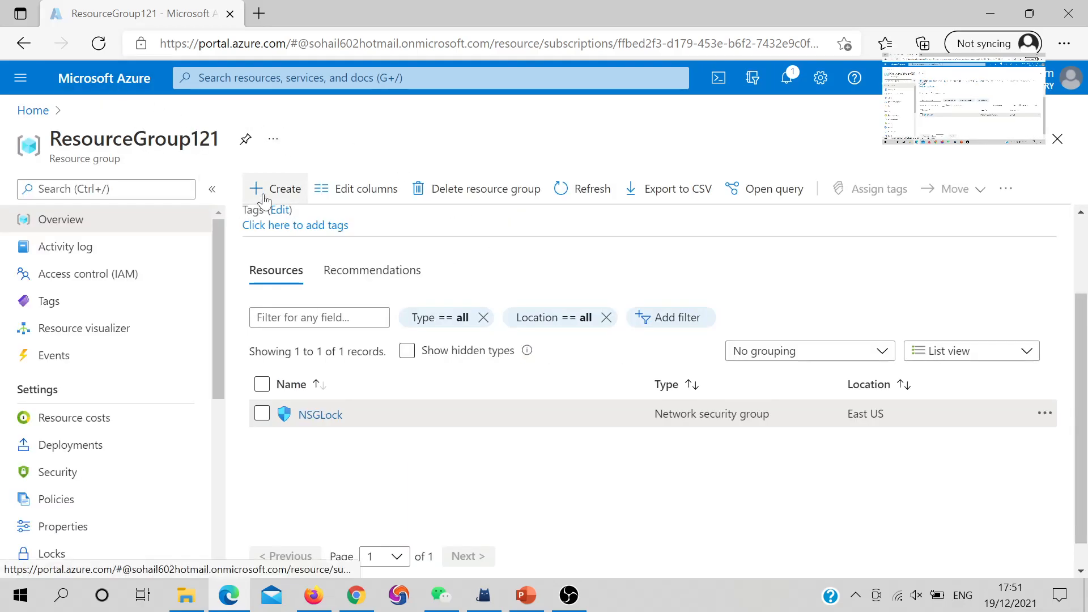
{"action": "left_click", "coordinate": [578, 203]}
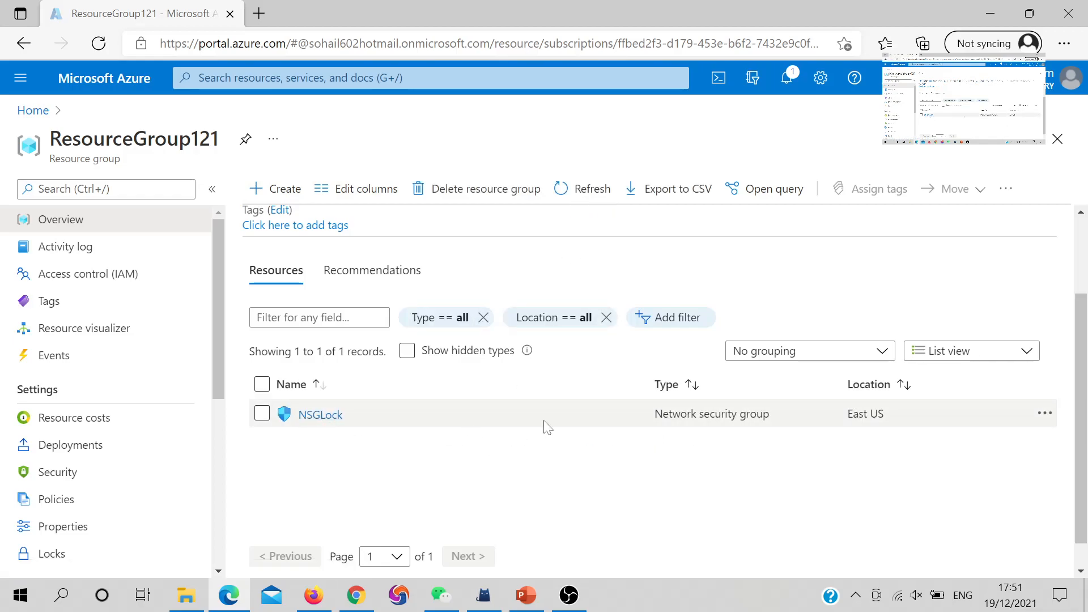
{"action": "key", "text": "F5"}
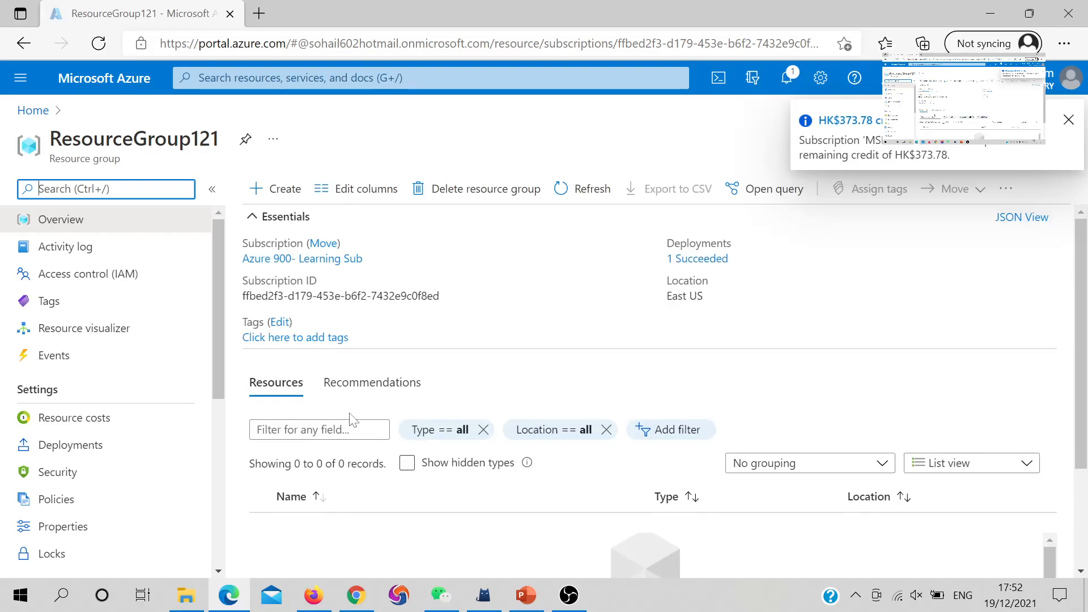
{"action": "scroll", "coordinate": [368, 416], "scroll_direction": "down", "scroll_amount": 2}
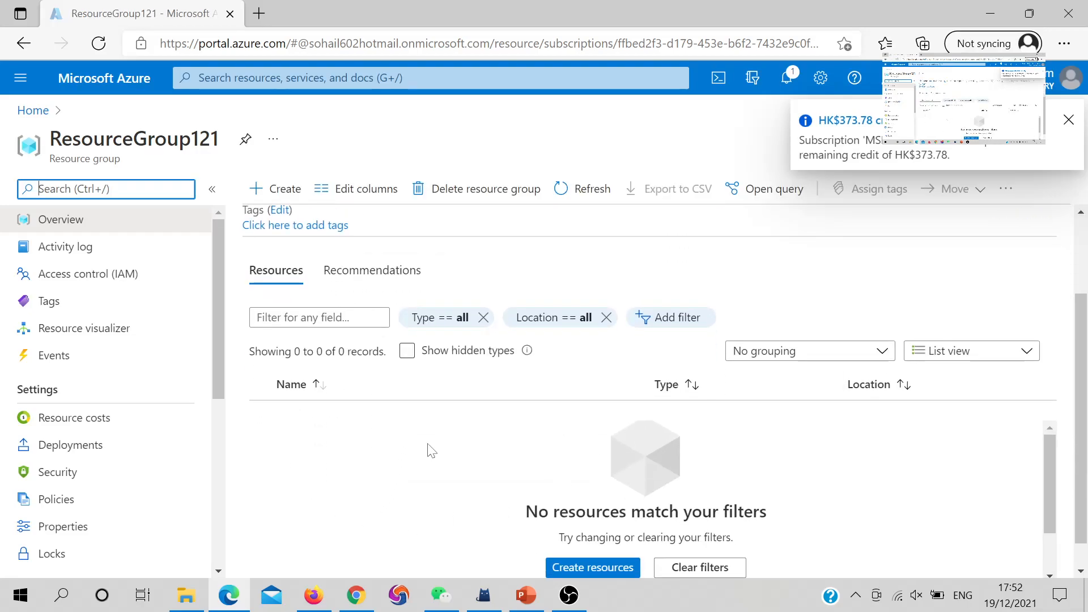